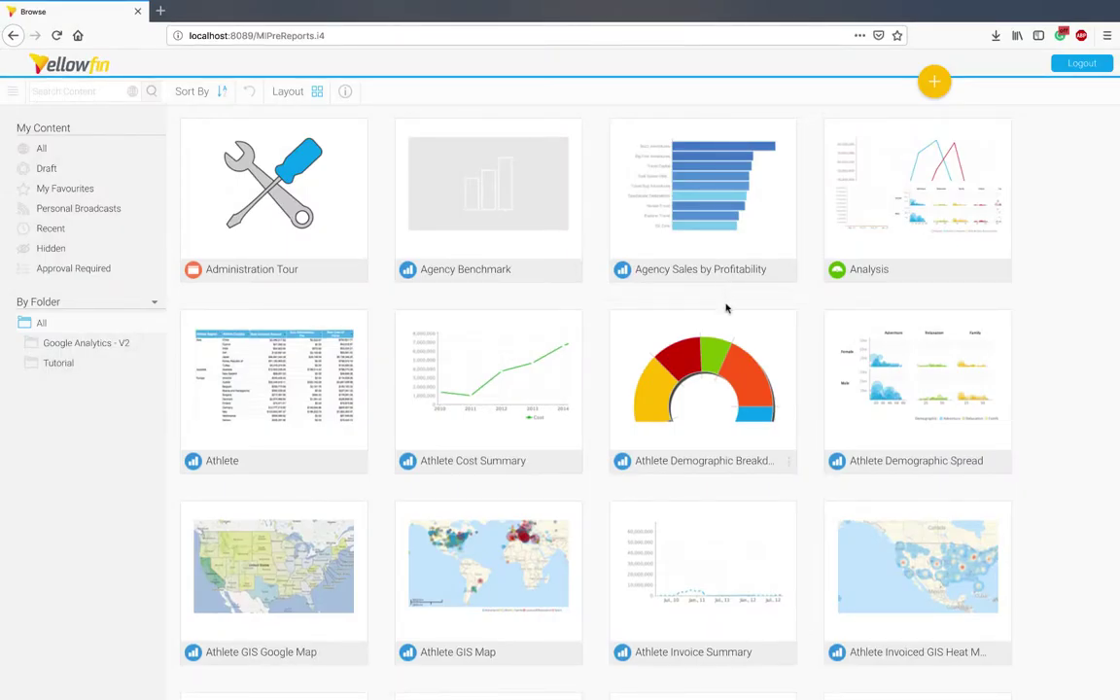
Step: Start a new data source connection and view the Google Analytics connector in the marketplace
{"action": "left_click", "coordinate": [934, 85]}
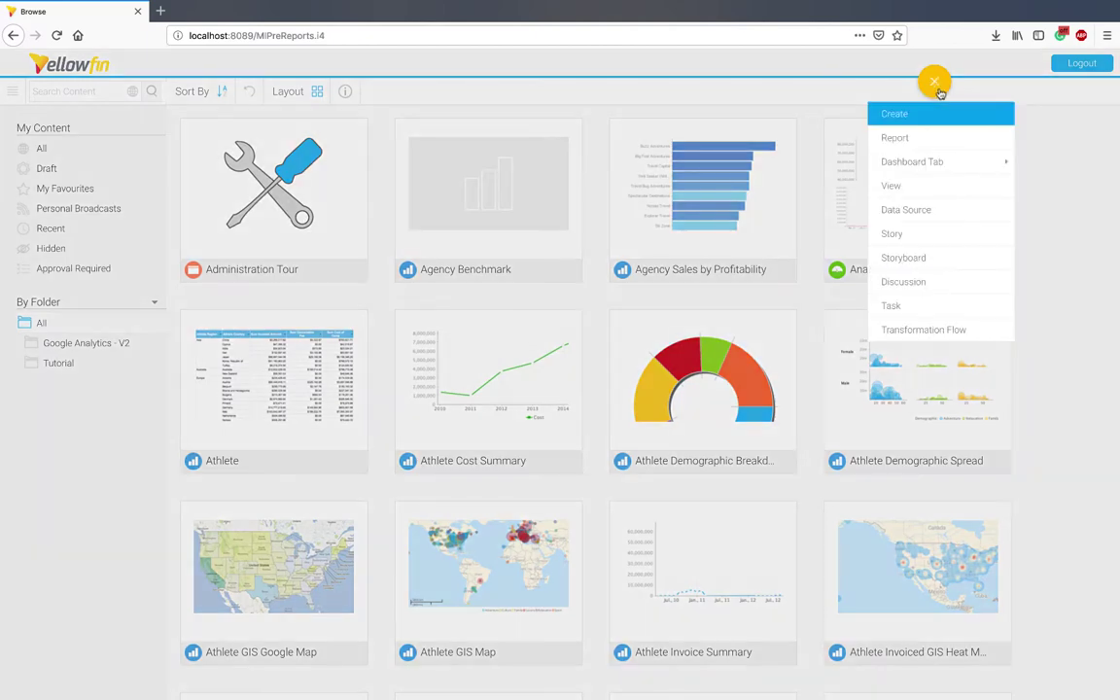
{"action": "left_click", "coordinate": [899, 207]}
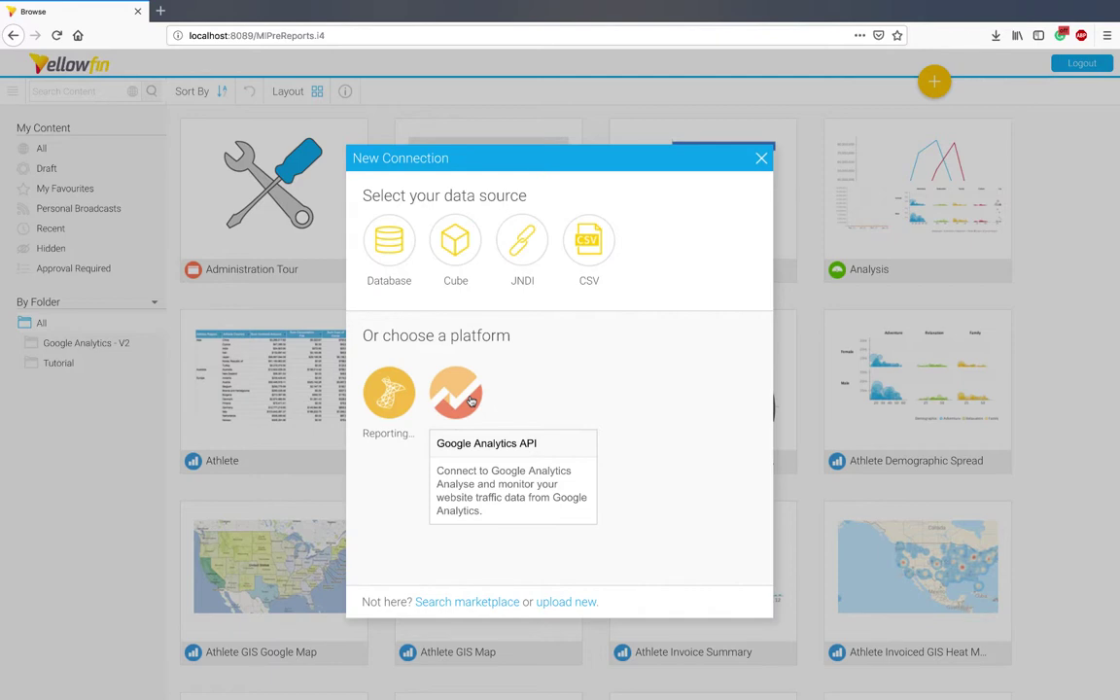
{"action": "left_click", "coordinate": [472, 602]}
{"action": "left_click", "coordinate": [872, 61]}
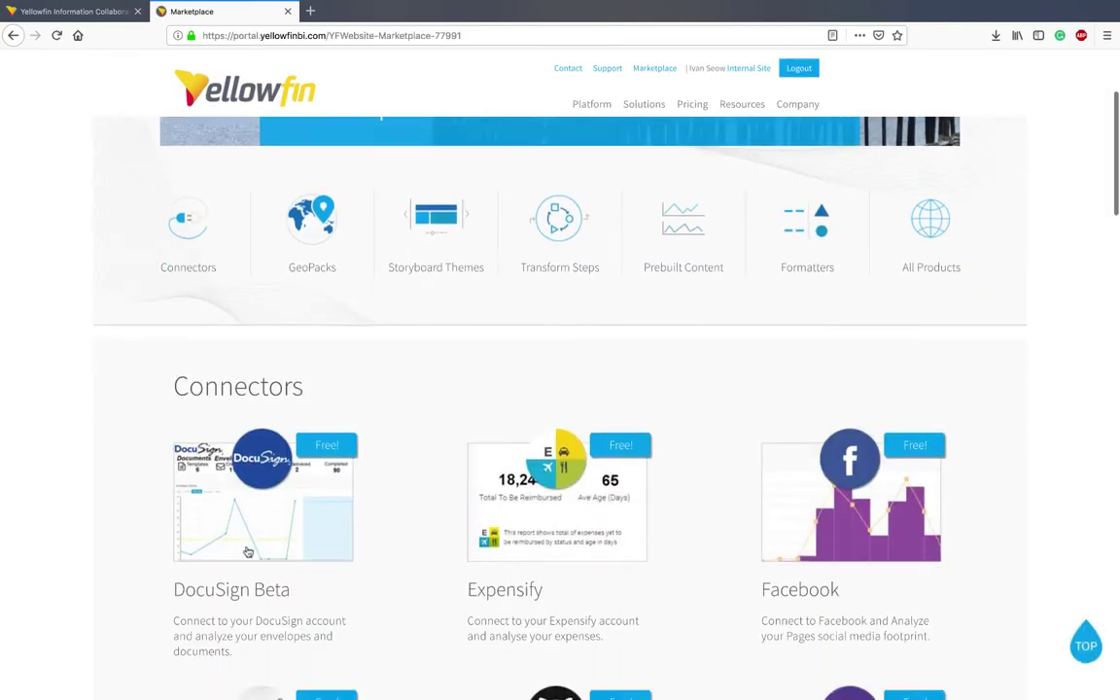
{"action": "scroll", "coordinate": [248, 552], "scroll_direction": "down", "scroll_amount": 6}
{"action": "left_click", "coordinate": [250, 512]}
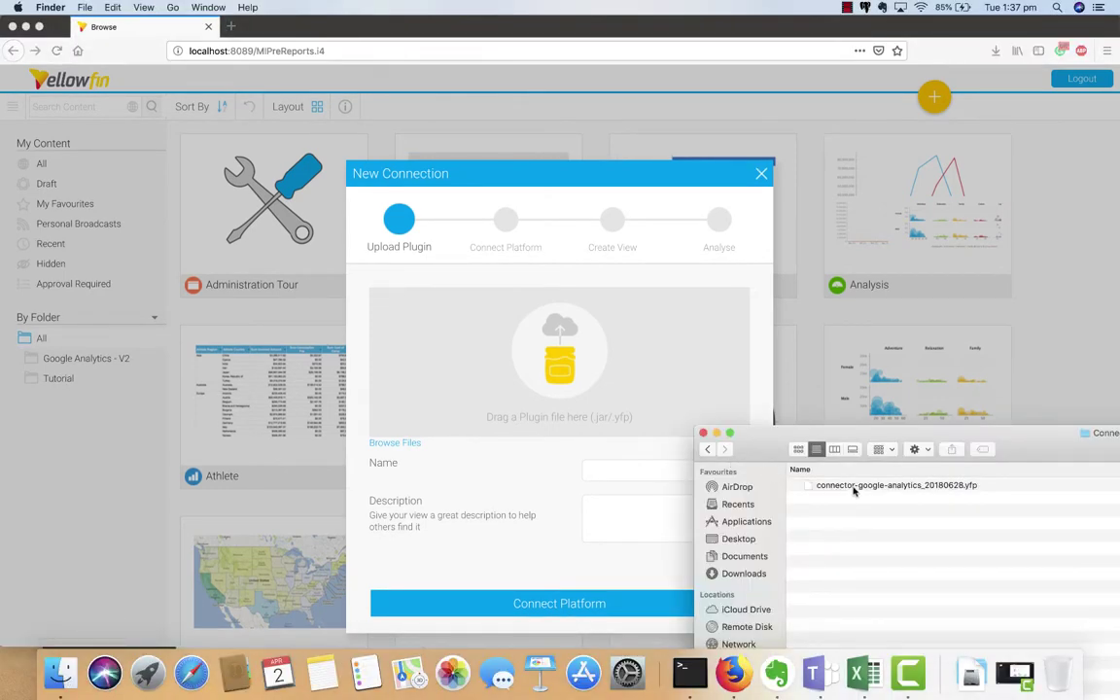
Step: Upload connector-google-analytics_20180628.yfp, name and describe it 'Google Analytics Connector', then connect the platform
{"action": "left_click_drag", "start_coordinate": [854, 491], "coordinate": [643, 398]}
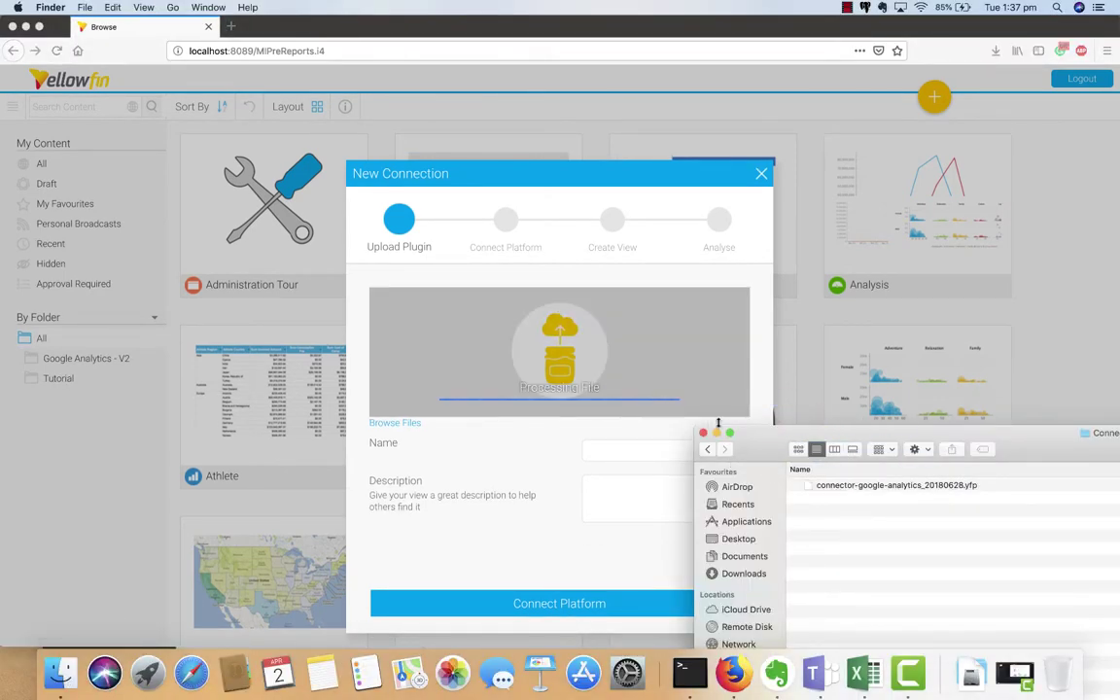
{"action": "left_click", "coordinate": [716, 433]}
{"action": "triple_click", "coordinate": [670, 368]}
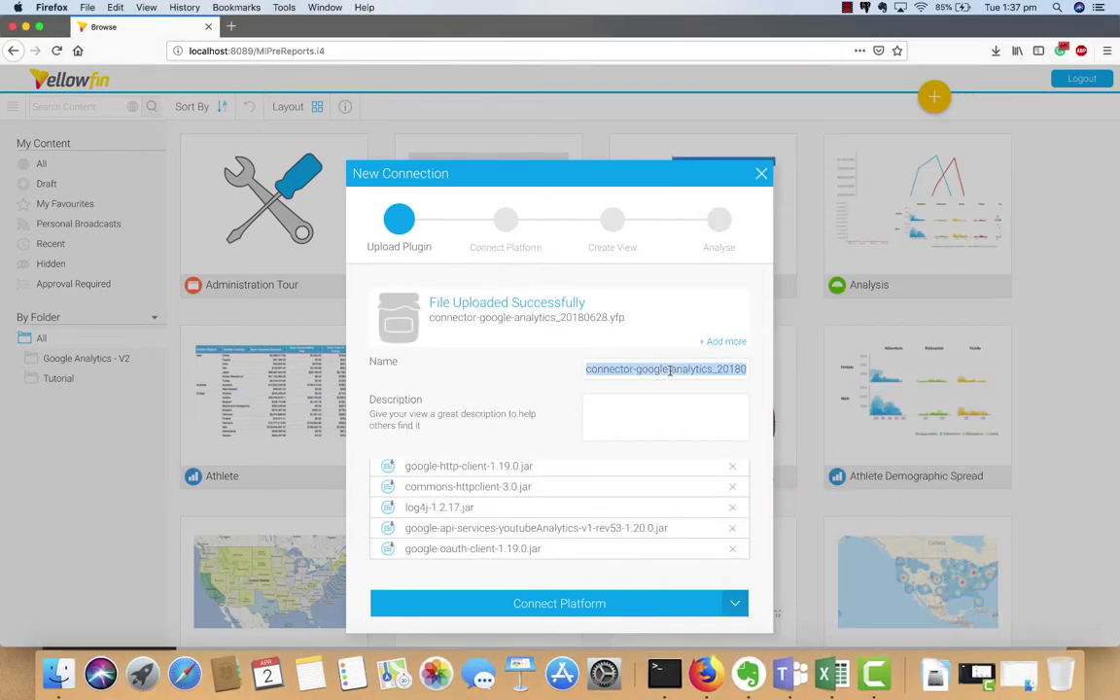
{"action": "type", "text": "Google Analytics Connector"}
{"action": "key", "text": "ctrl+a"}
{"action": "key", "text": "ctrl+c"}
{"action": "left_click", "coordinate": [665, 417]}
{"action": "key", "text": "ctrl+v"}
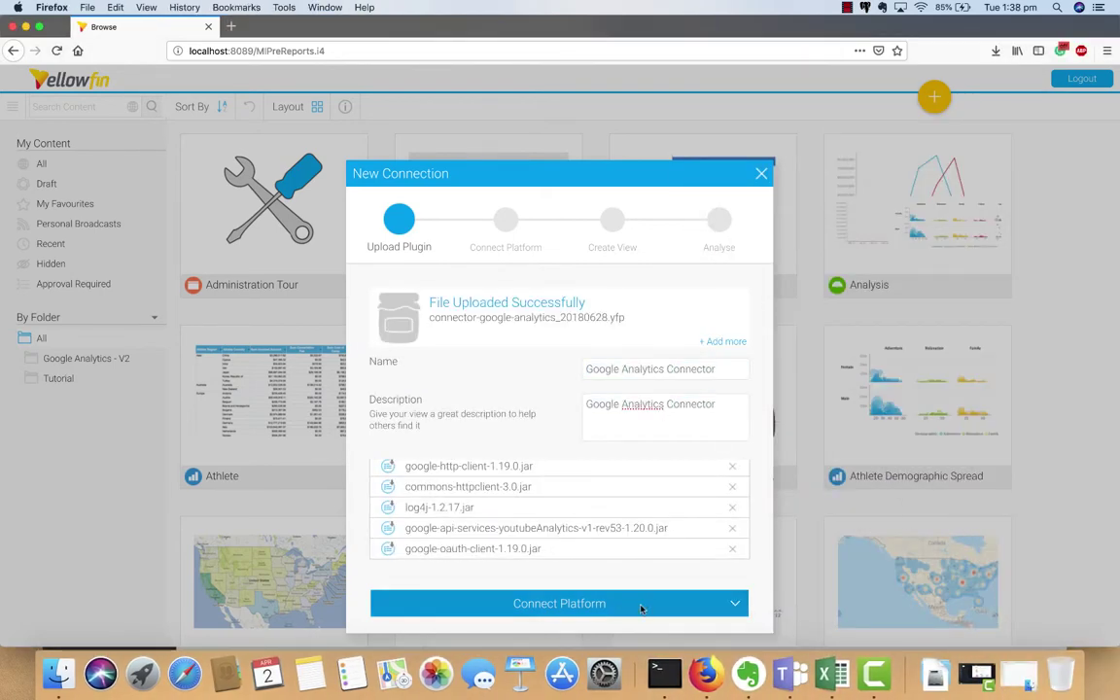
{"action": "left_click", "coordinate": [640, 604]}
Step: Set the connection's name and description to 'Google Analytics'
{"action": "type", "text": "Google Analytics"}
{"action": "key", "text": "ctrl+a"}
{"action": "key", "text": "ctrl+c"}
{"action": "left_click", "coordinate": [632, 330]}
{"action": "key", "text": "ctrl+v"}
Step: Authorise Google Analytics with the Google account and allow access to its data
{"action": "left_click", "coordinate": [642, 459]}
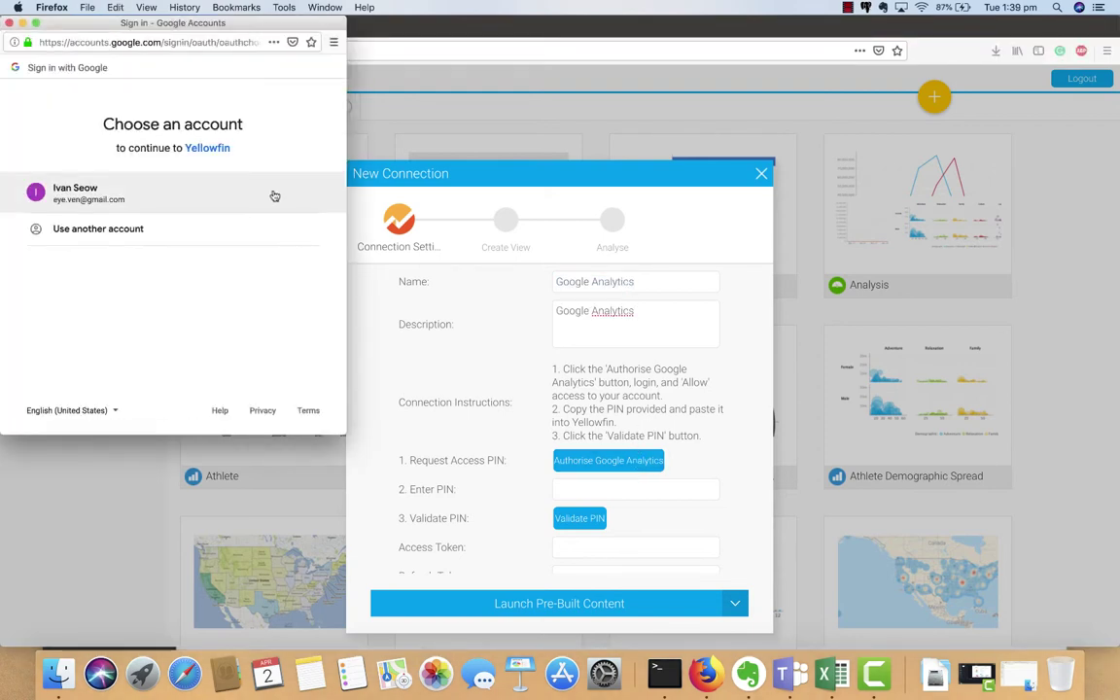
{"action": "left_click", "coordinate": [273, 195]}
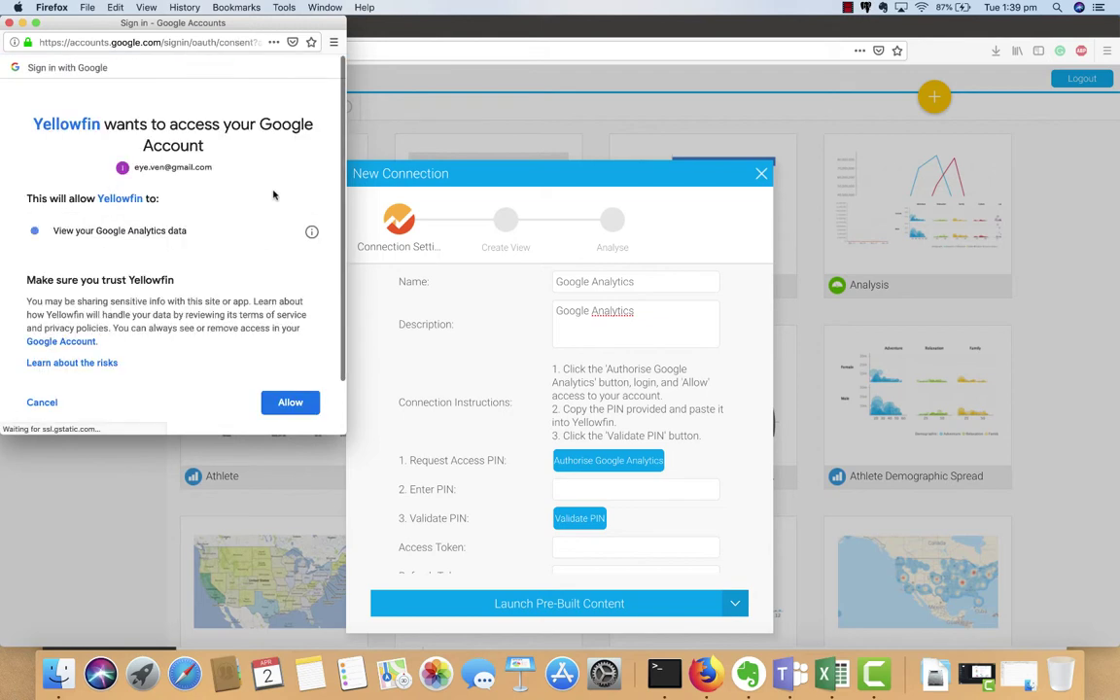
{"action": "left_click", "coordinate": [291, 402]}
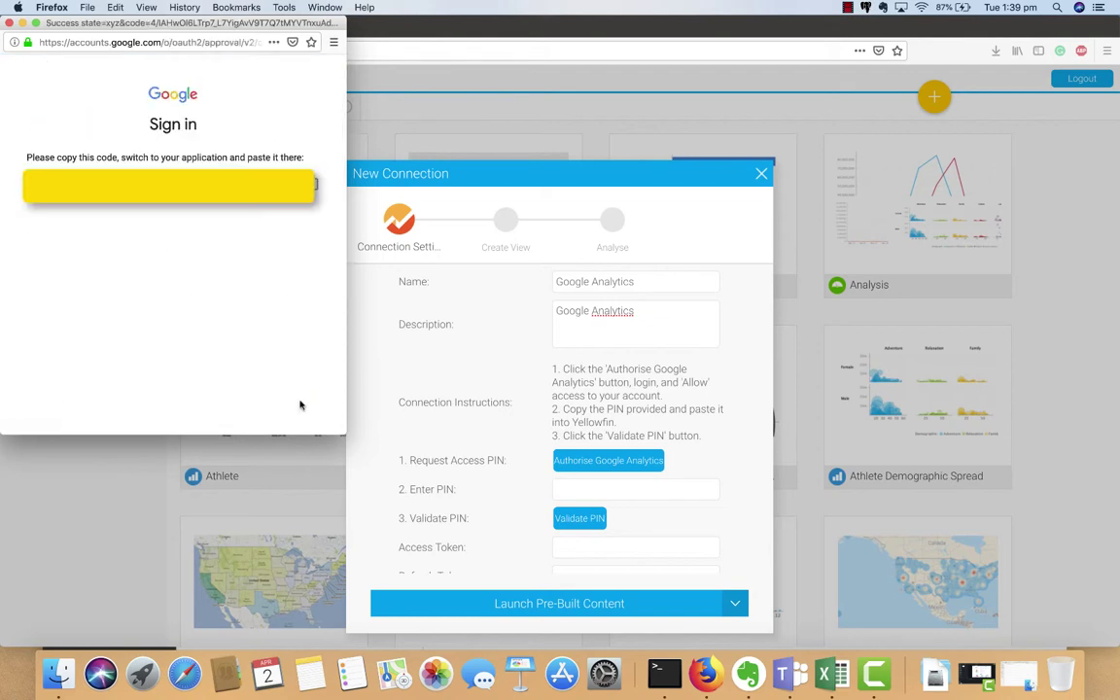
{"action": "left_click", "coordinate": [12, 22]}
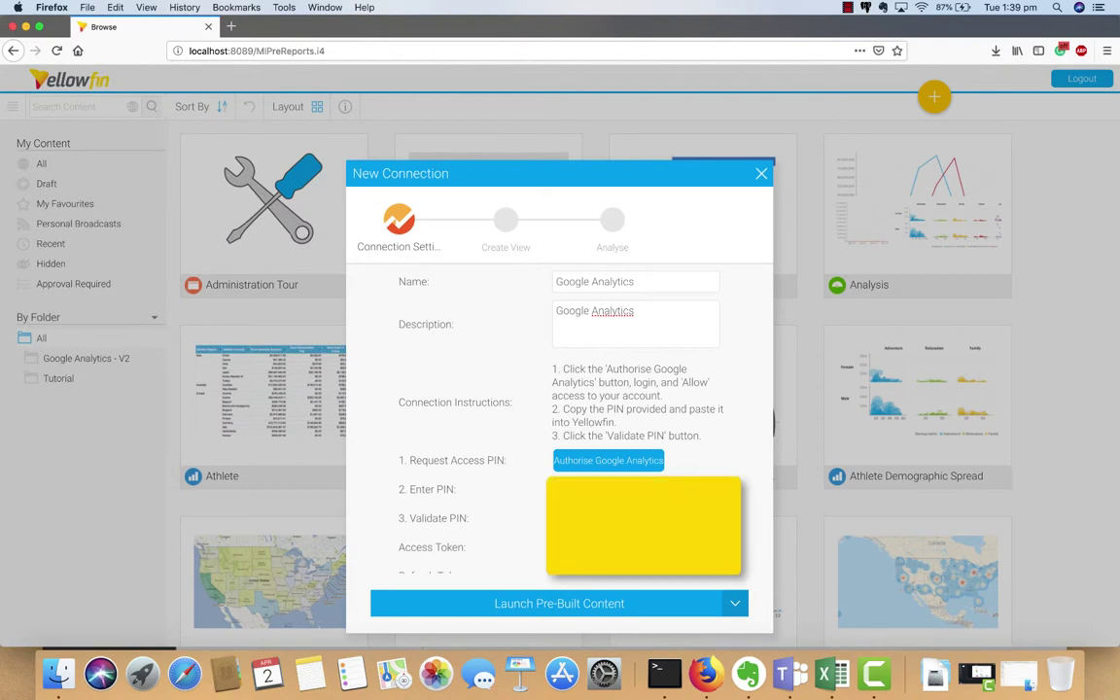
{"action": "scroll", "coordinate": [570, 476], "scroll_direction": "down", "scroll_amount": 2}
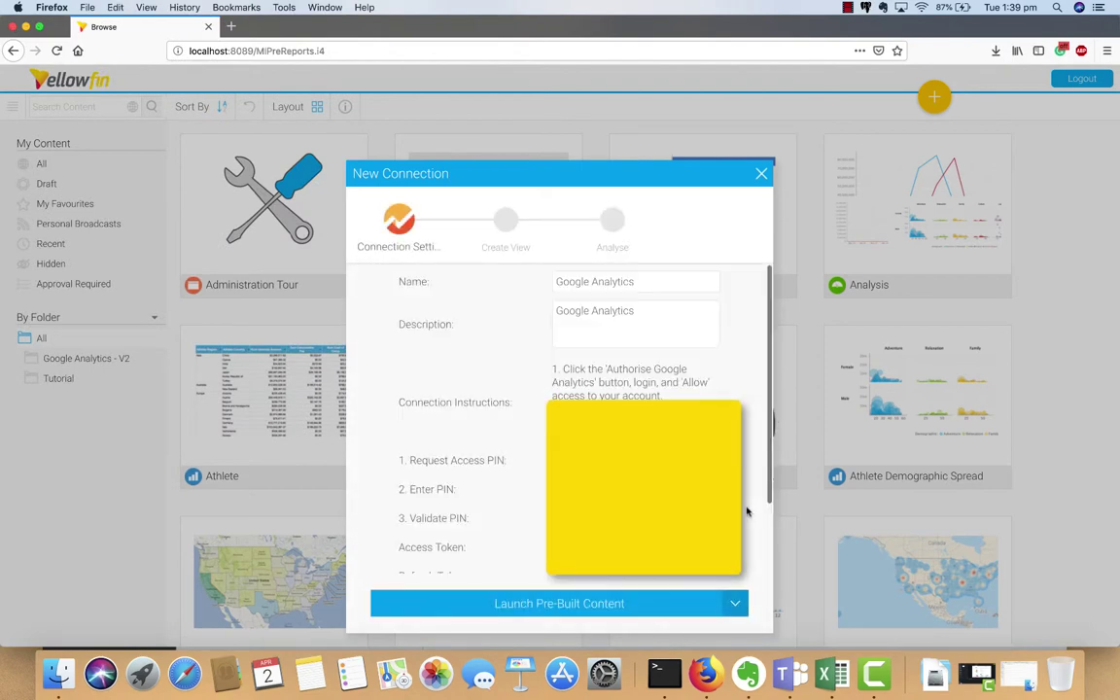
{"action": "scroll", "coordinate": [745, 508], "scroll_direction": "down", "scroll_amount": 2}
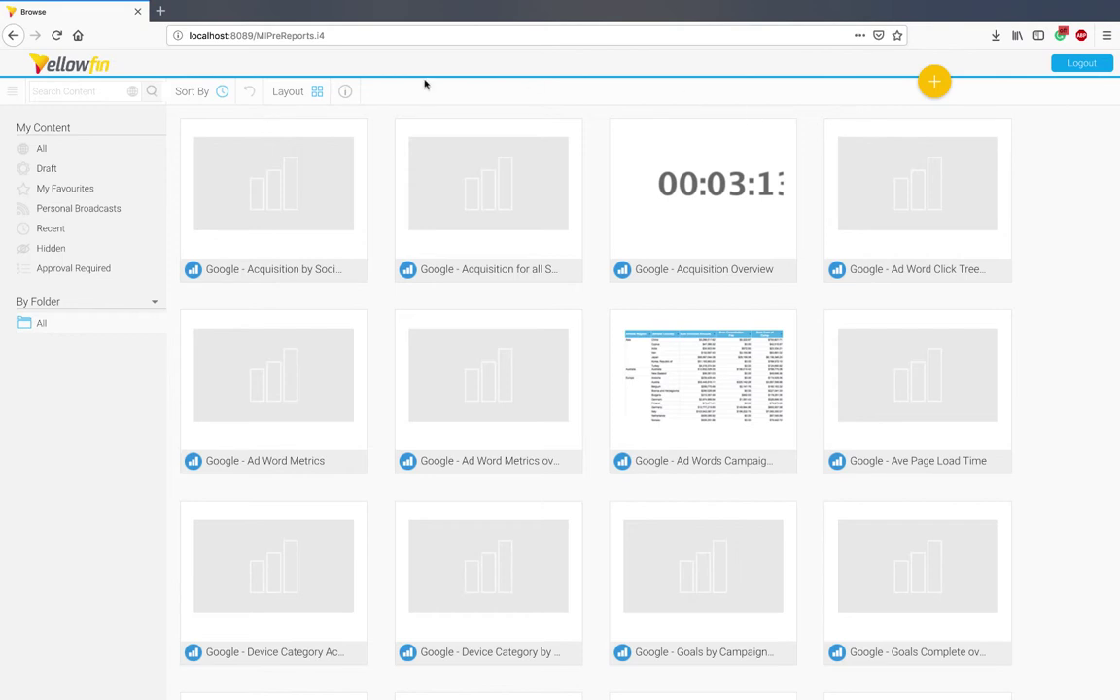
Step: Filter the content list to Views and open the Google Analytics view's action menu
{"action": "left_click", "coordinate": [131, 96]}
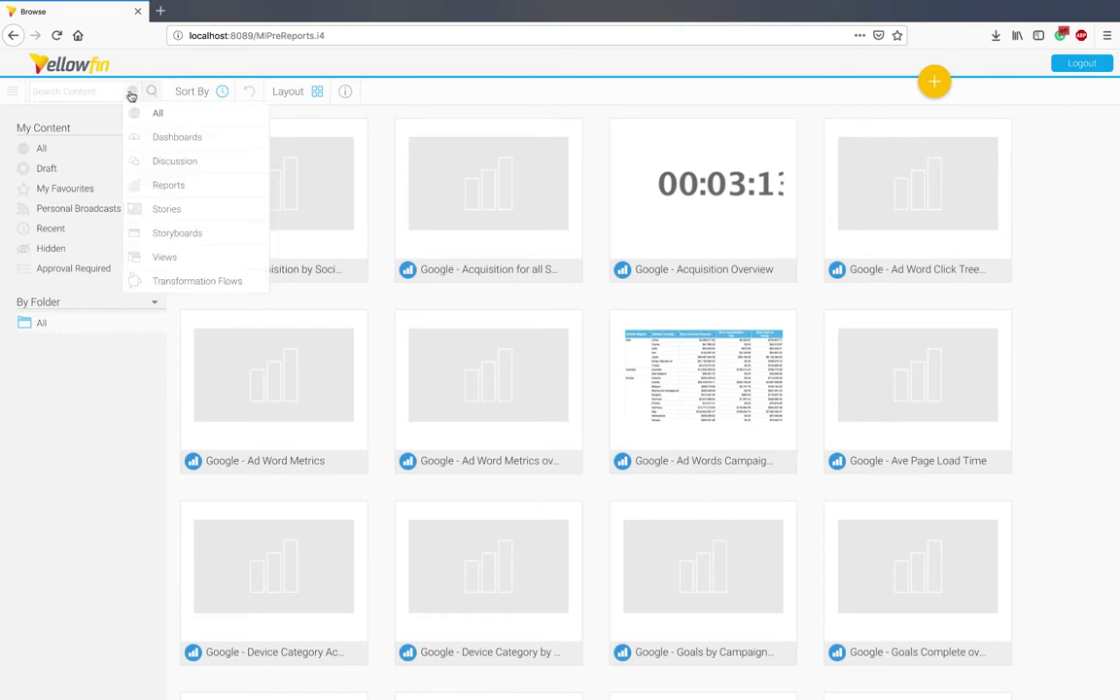
{"action": "left_click", "coordinate": [157, 257]}
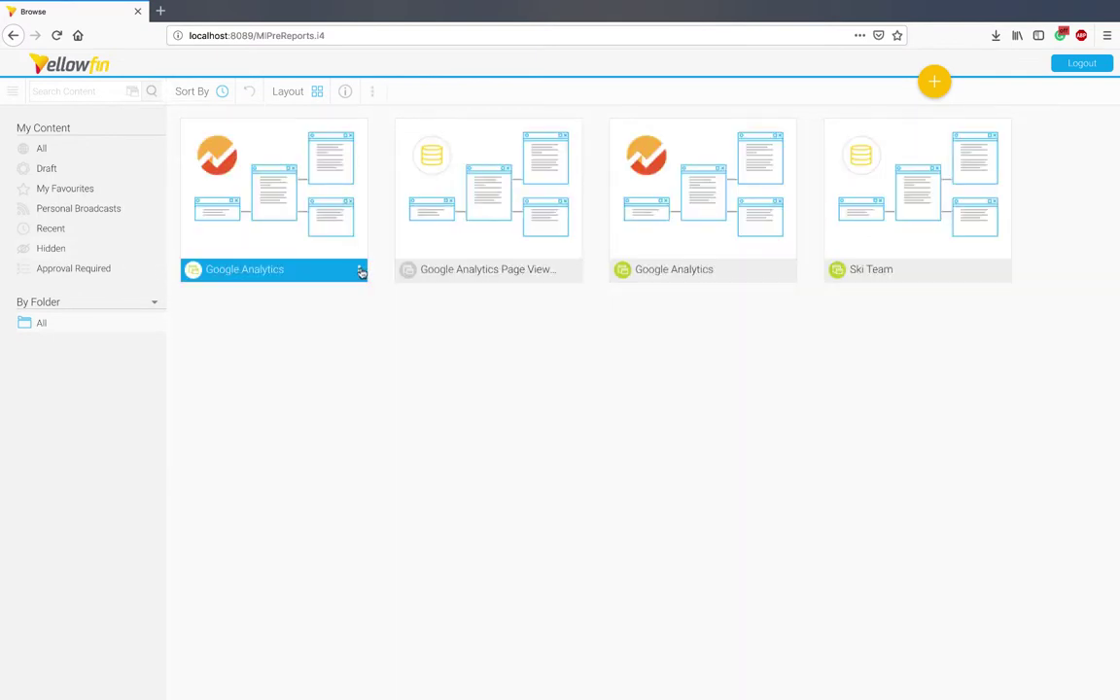
{"action": "left_click", "coordinate": [363, 272]}
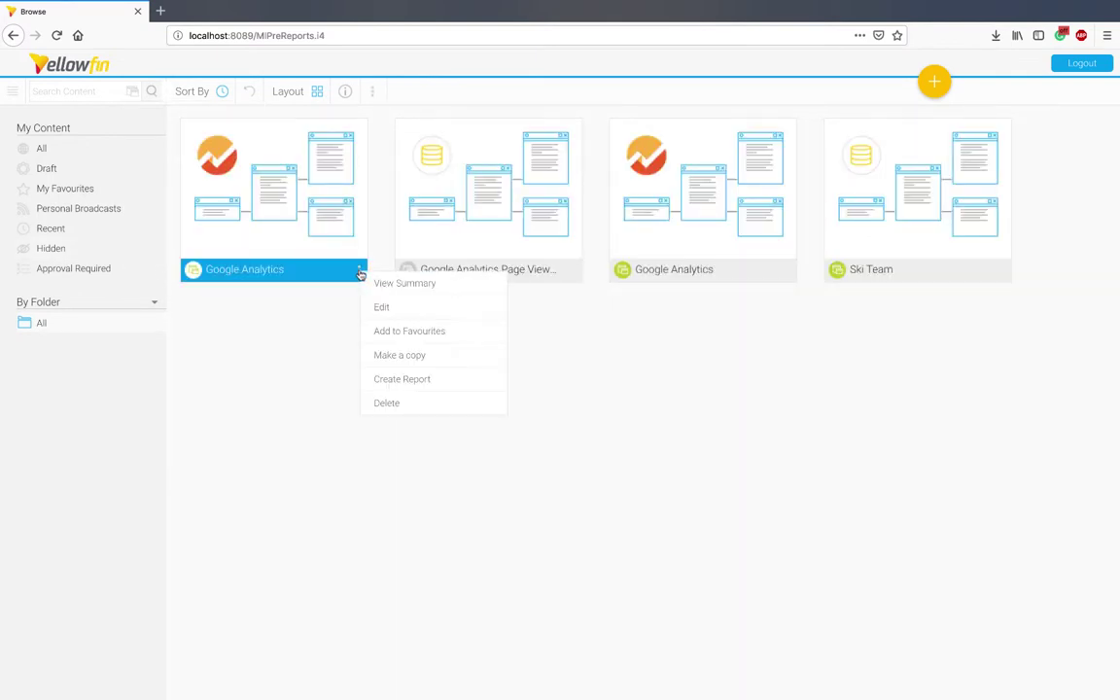
Step: Create a report from the Google Analytics view, expand Page Tracking, and search fields for 'Page Title'
{"action": "left_click", "coordinate": [430, 378]}
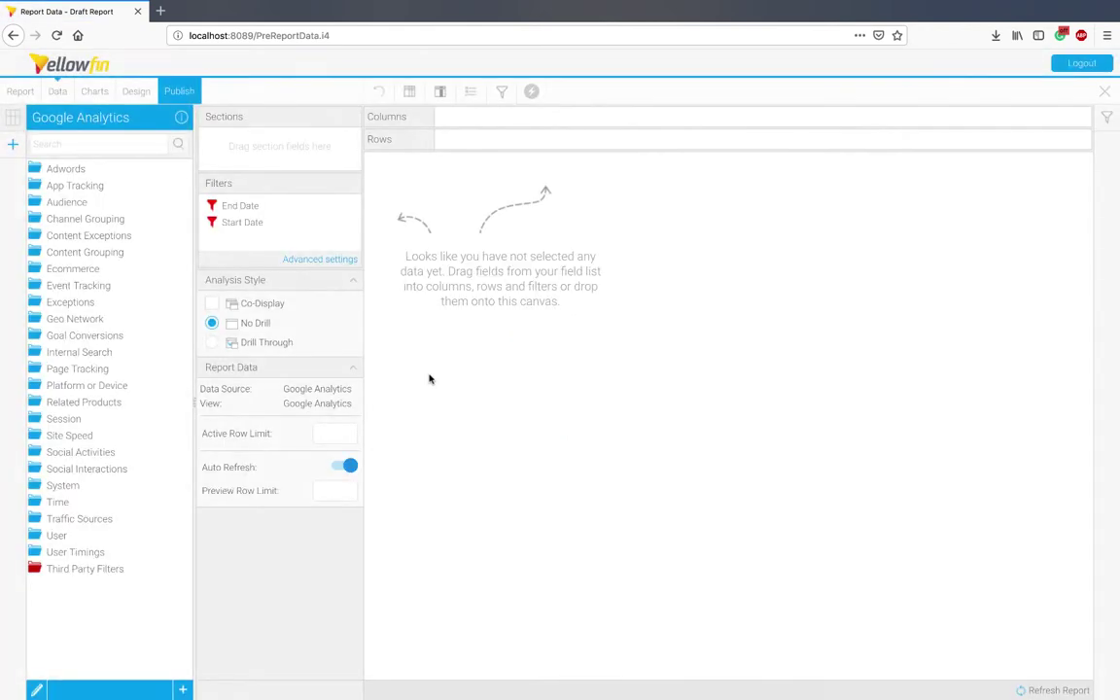
{"action": "left_click", "coordinate": [89, 370]}
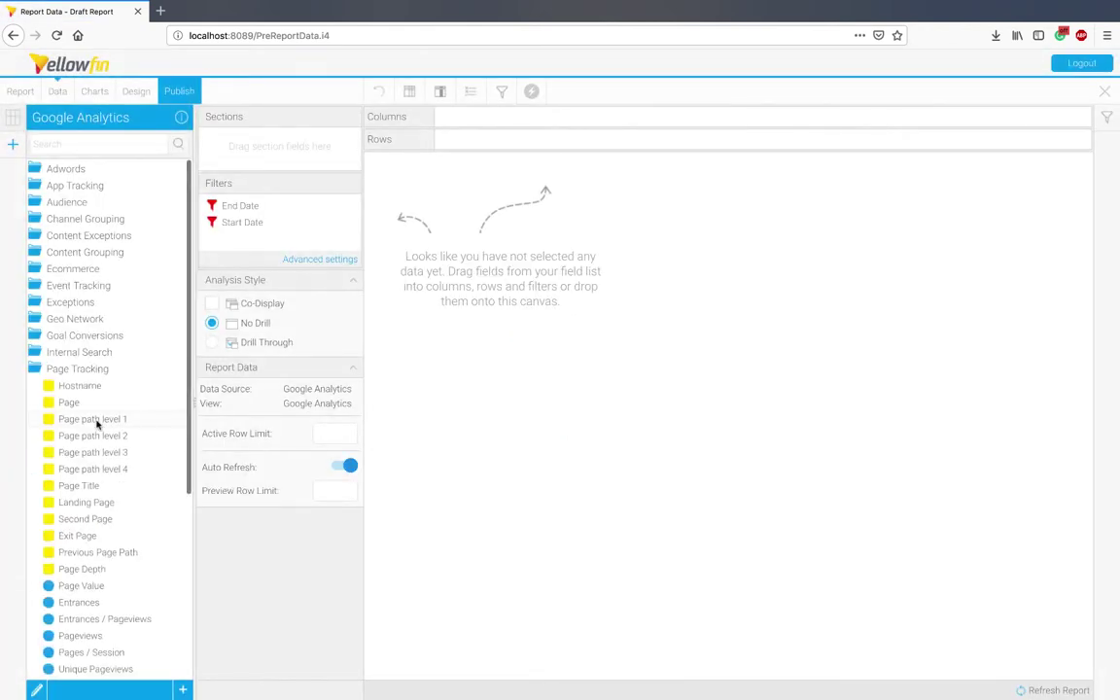
{"action": "scroll", "coordinate": [96, 425], "scroll_direction": "down", "scroll_amount": 5}
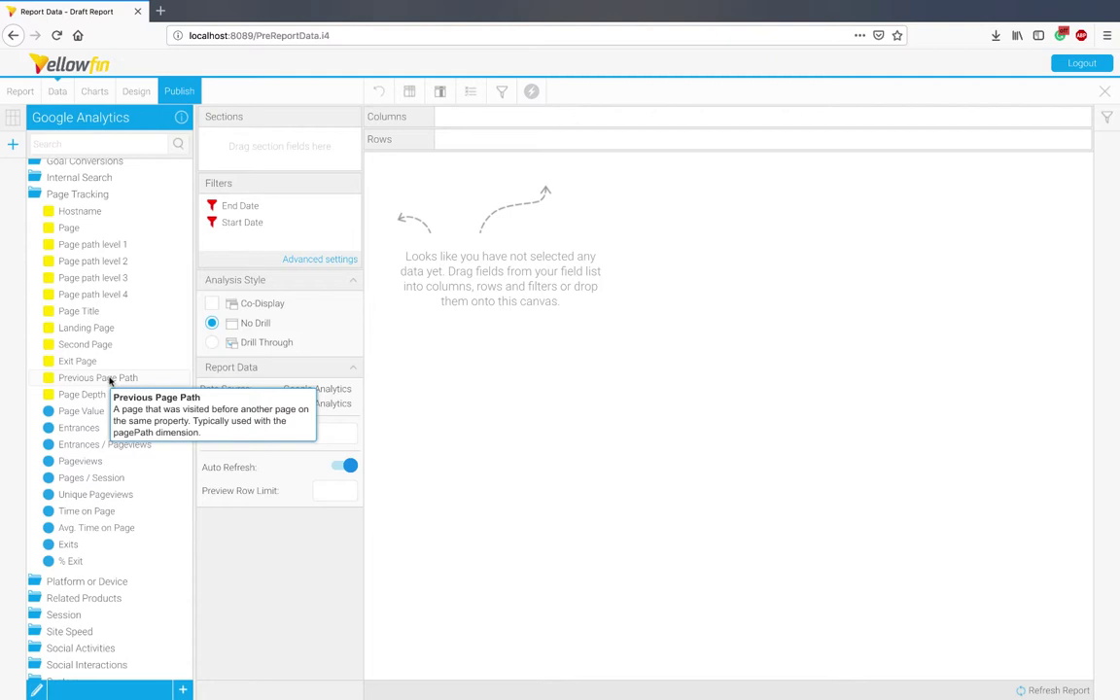
{"action": "left_click", "coordinate": [99, 143]}
{"action": "type", "text": "Page Title"}
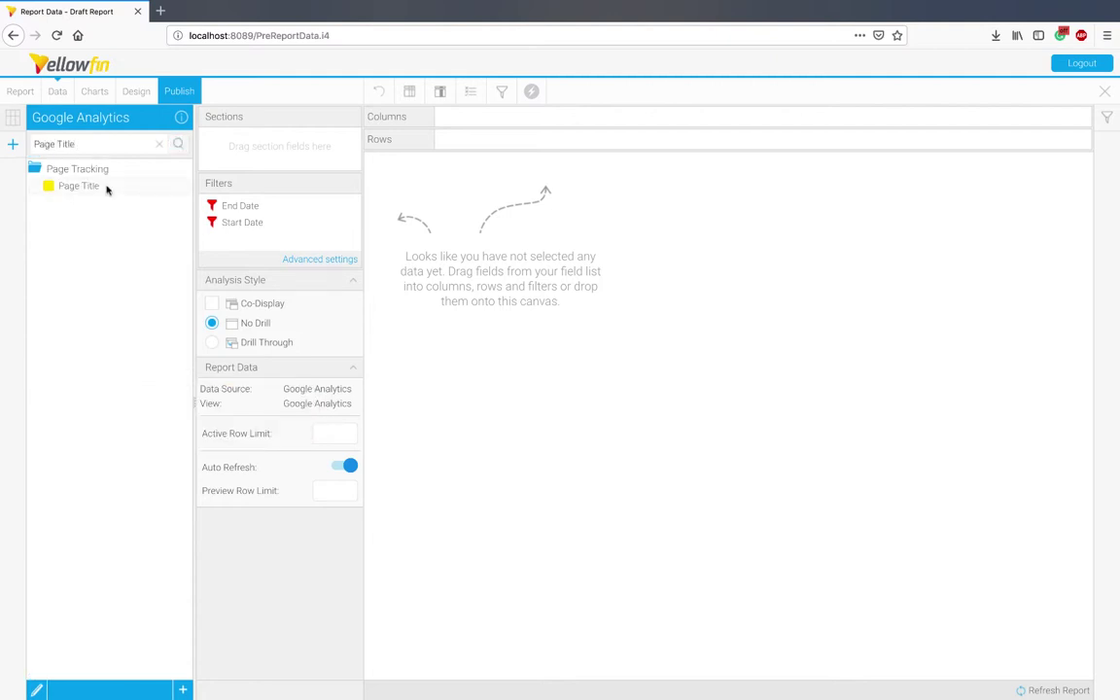
Step: Add Page Title and Pageviews to the report, filtered from 01/04/2019 to 02/04/2019
{"action": "left_click_drag", "start_coordinate": [107, 187], "coordinate": [477, 193]}
{"action": "left_click", "coordinate": [1105, 117]}
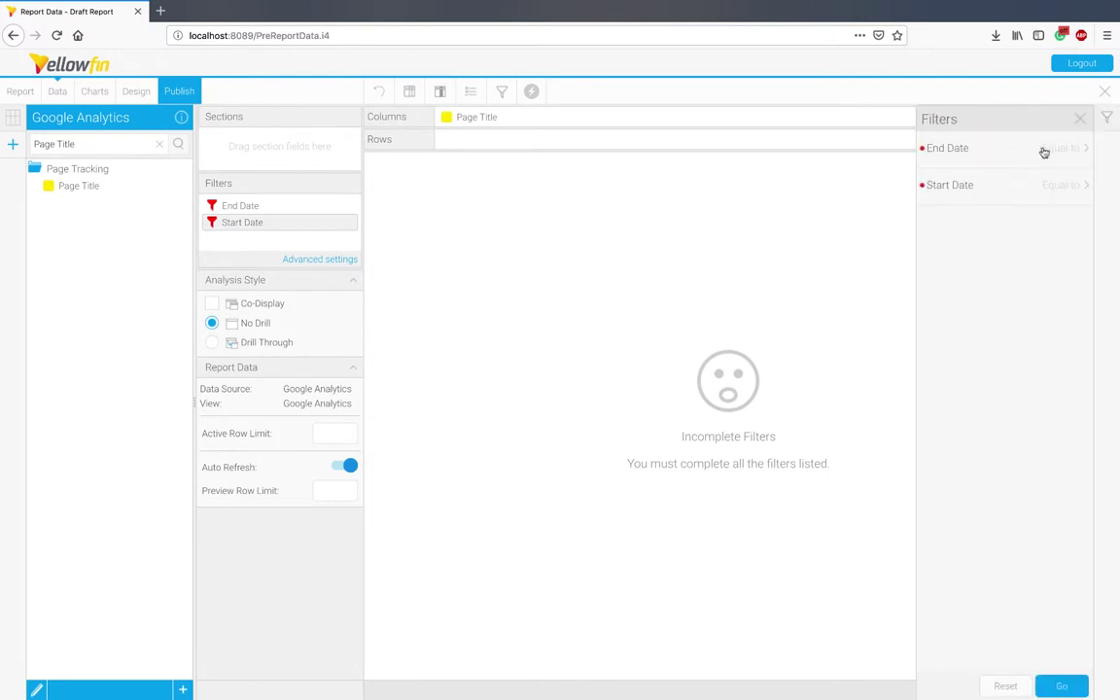
{"action": "left_click", "coordinate": [970, 193]}
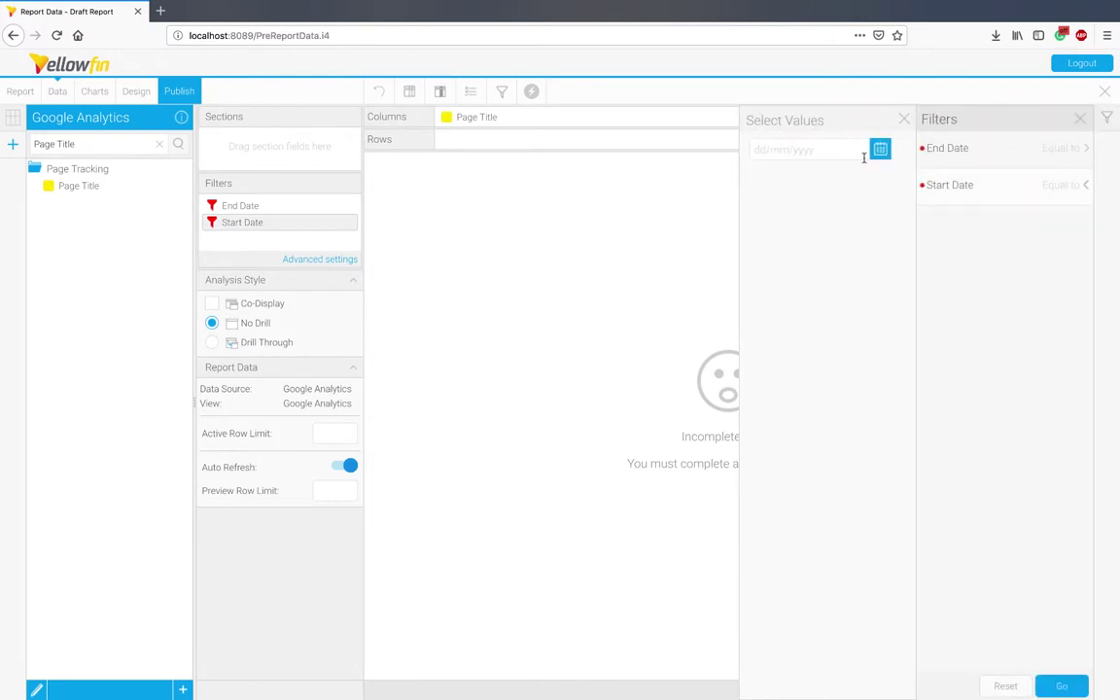
{"action": "left_click", "coordinate": [880, 151]}
{"action": "left_click", "coordinate": [766, 214]}
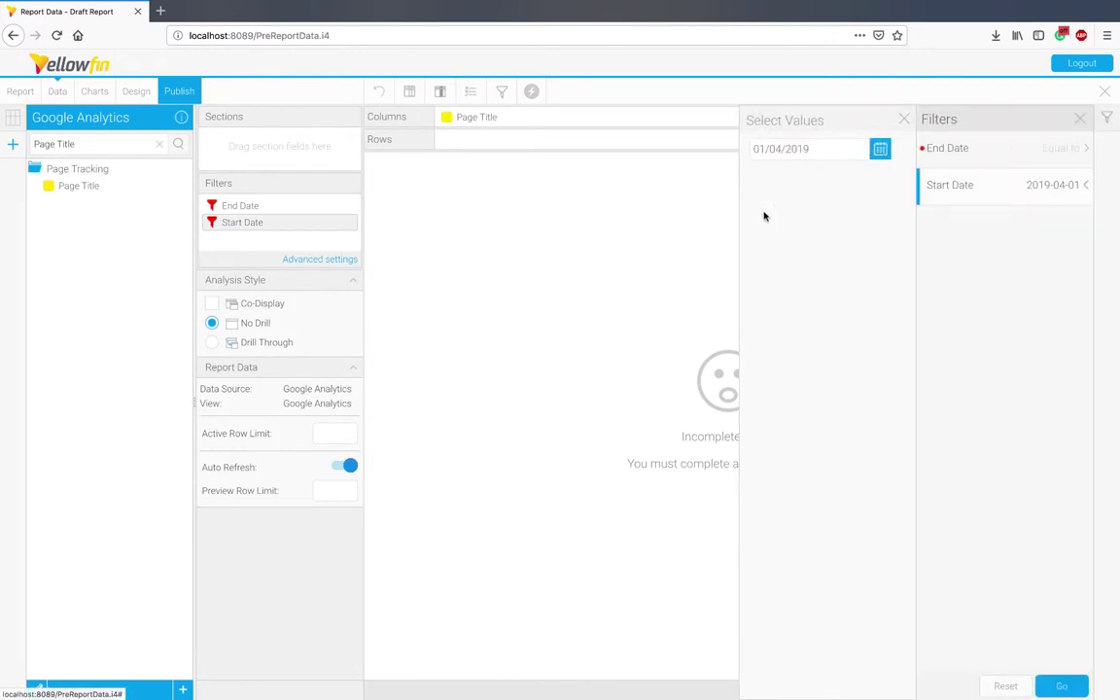
{"action": "left_click", "coordinate": [999, 153]}
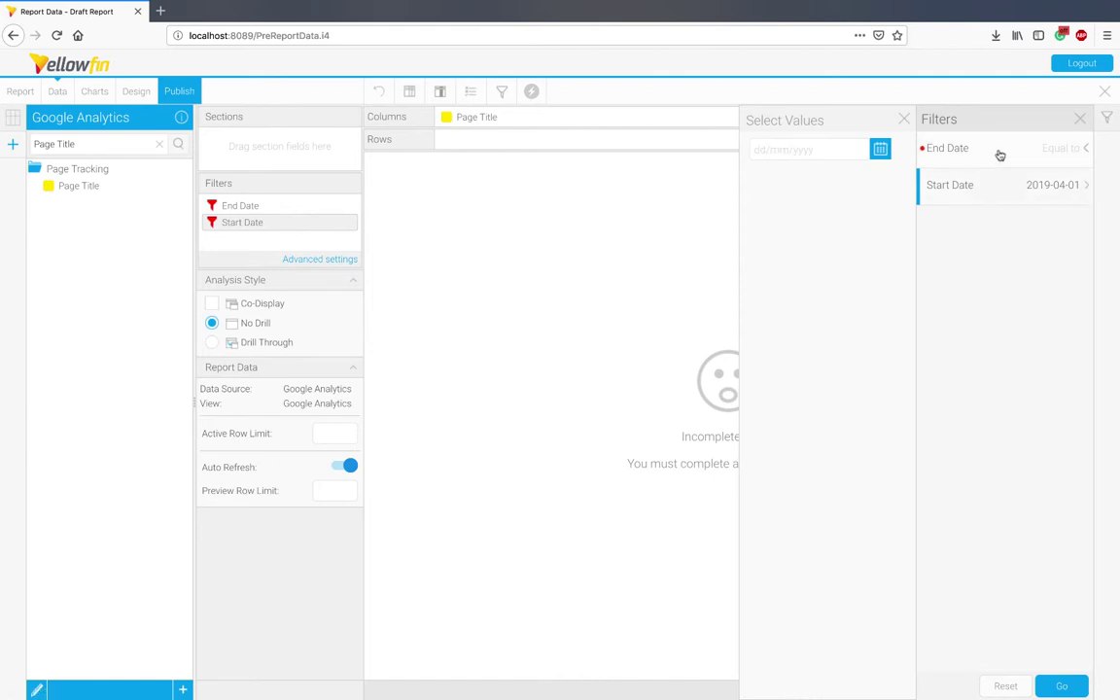
{"action": "left_click", "coordinate": [879, 150]}
{"action": "left_click", "coordinate": [784, 210]}
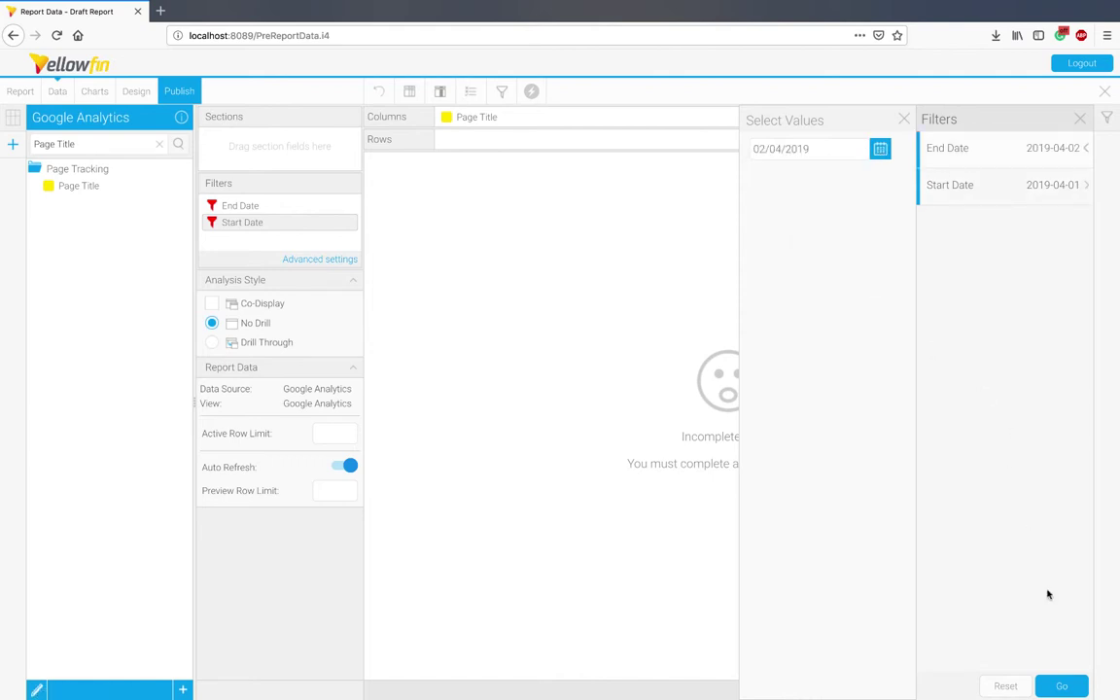
{"action": "left_click", "coordinate": [1063, 687]}
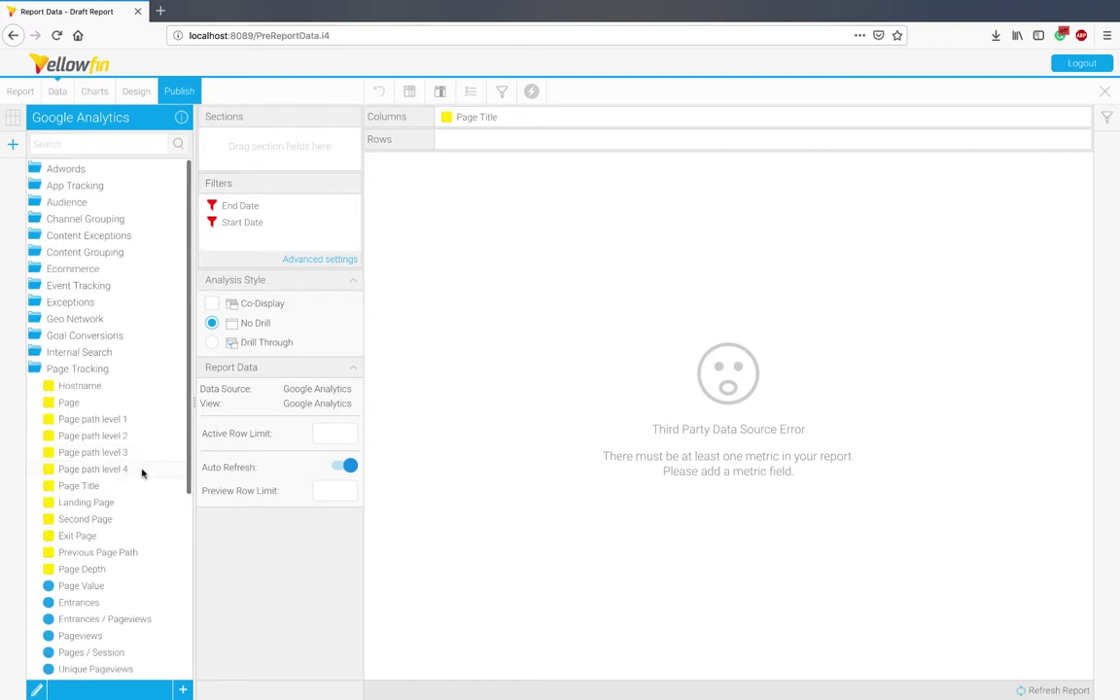
{"action": "scroll", "coordinate": [126, 505], "scroll_direction": "down", "scroll_amount": 1}
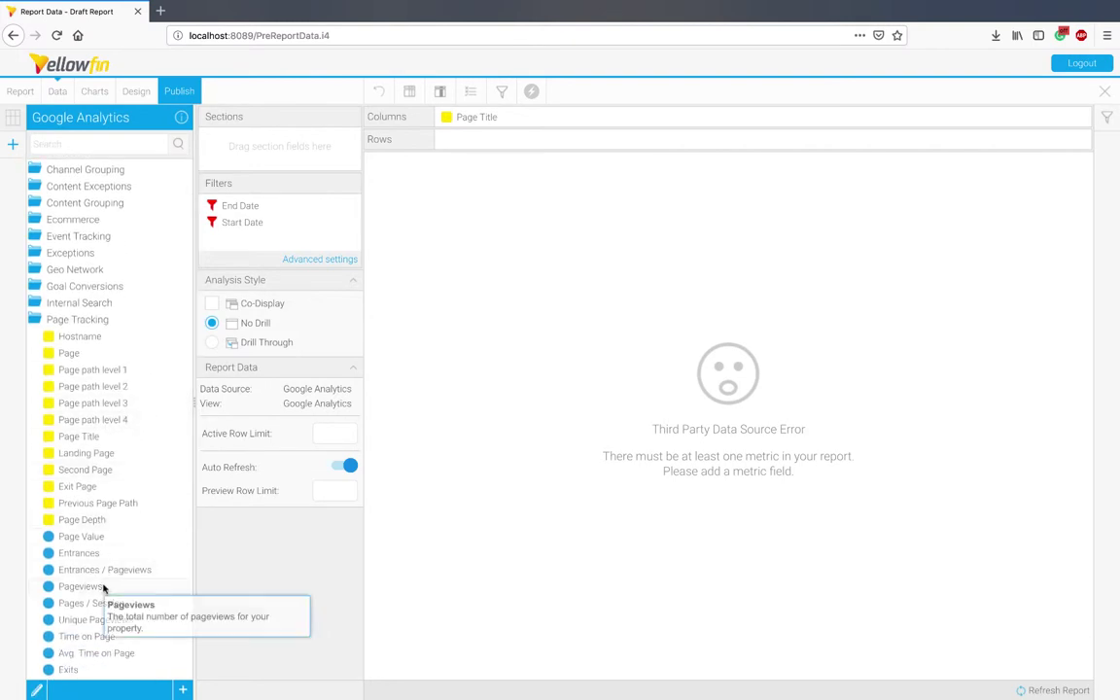
{"action": "left_click_drag", "start_coordinate": [70, 588], "coordinate": [592, 117]}
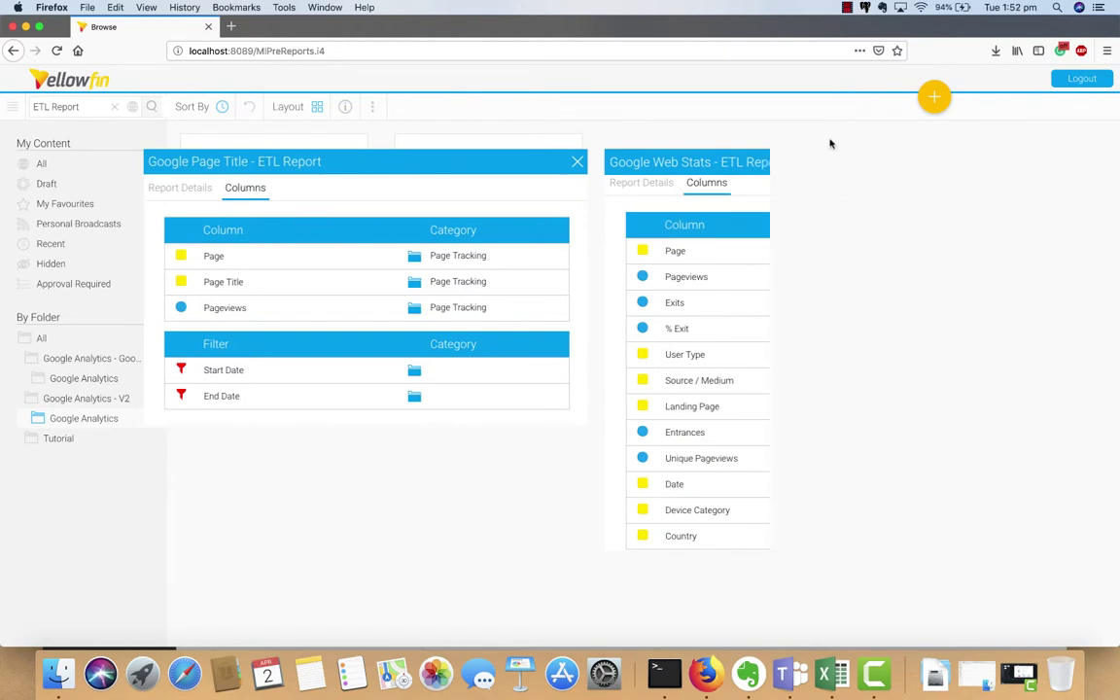
Step: Create a new transformation flow
{"action": "left_click", "coordinate": [932, 99]}
{"action": "left_click", "coordinate": [900, 345]}
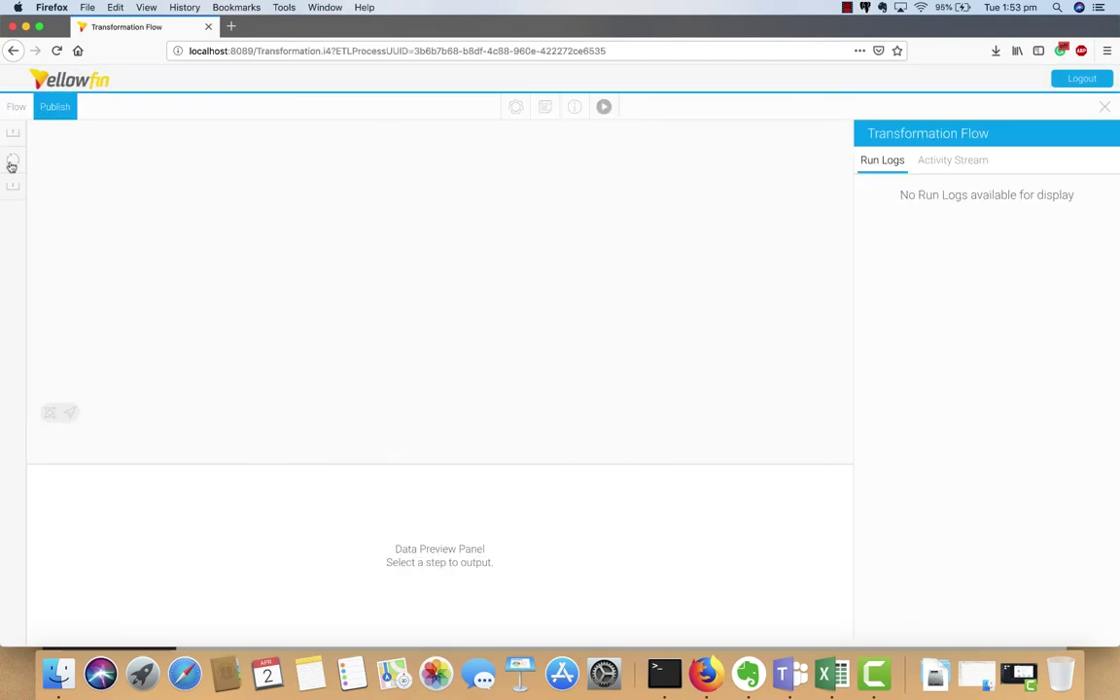
{"action": "left_click", "coordinate": [12, 133]}
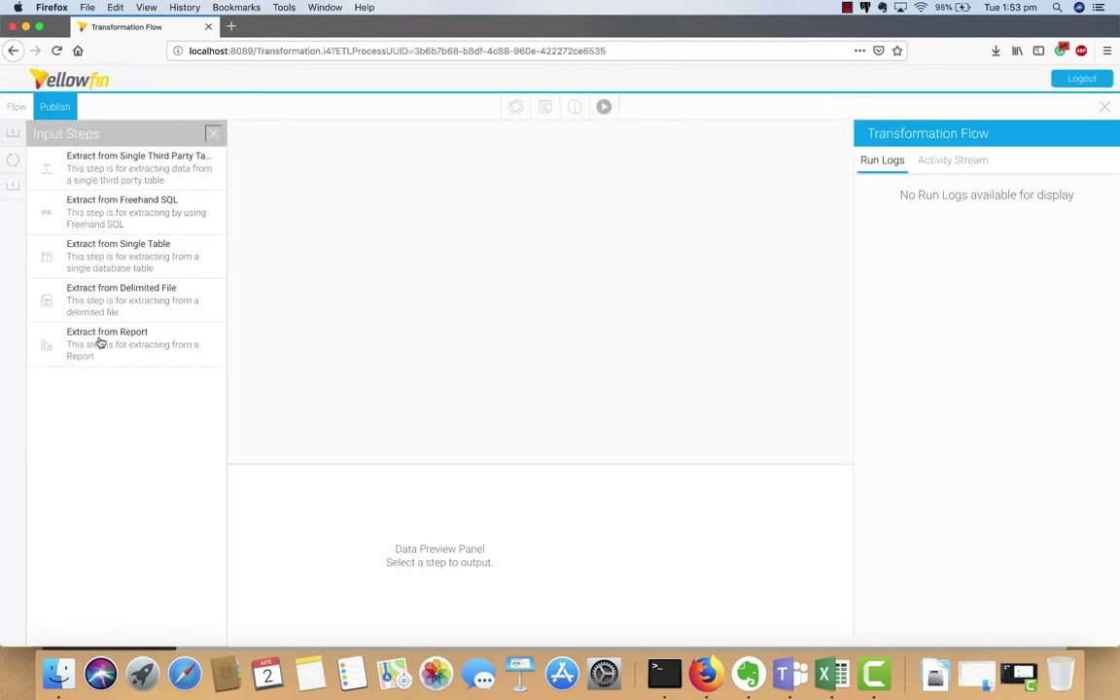
Step: Add an Extract from Report step sourced from the Google Web Stats - ETL Report (Copy)
{"action": "left_click_drag", "start_coordinate": [100, 342], "coordinate": [242, 260]}
{"action": "type", "text": "ETL"}
{"action": "left_click", "coordinate": [544, 432]}
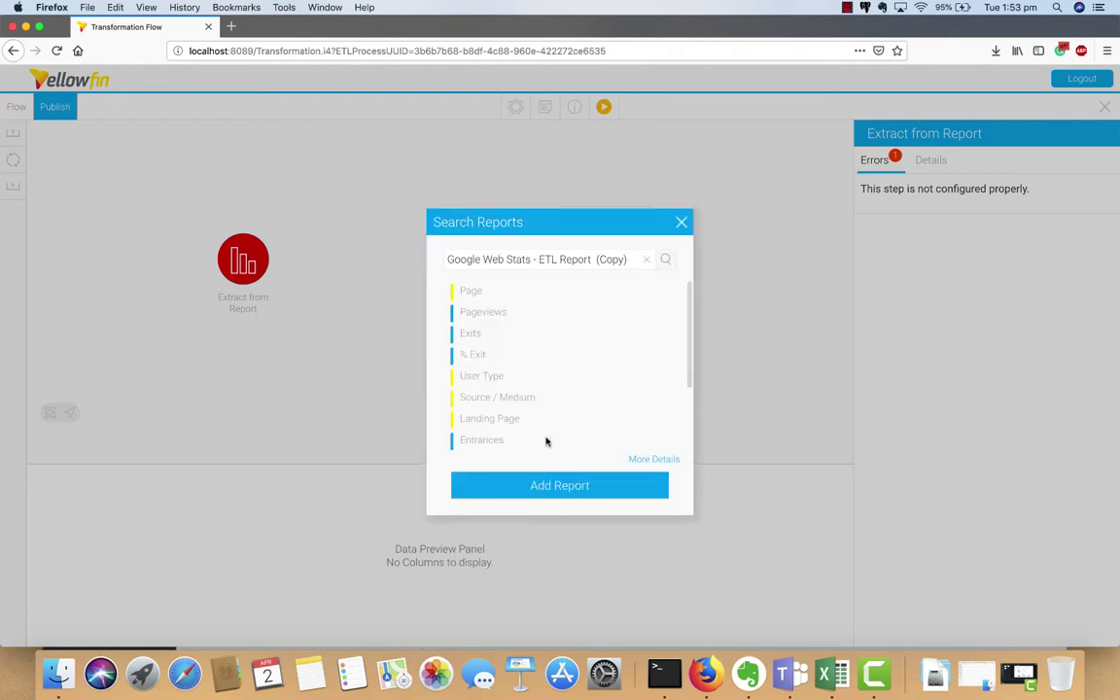
{"action": "scroll", "coordinate": [545, 440], "scroll_direction": "down", "scroll_amount": 3}
{"action": "left_click", "coordinate": [552, 488]}
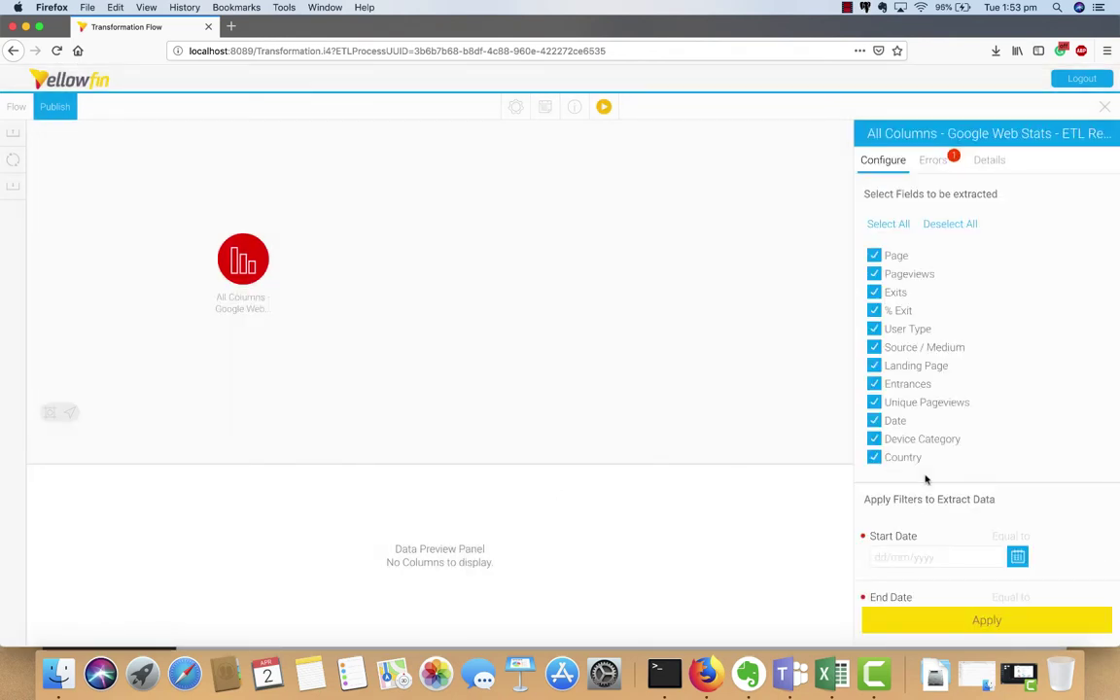
{"action": "scroll", "coordinate": [1047, 532], "scroll_direction": "down", "scroll_amount": 2}
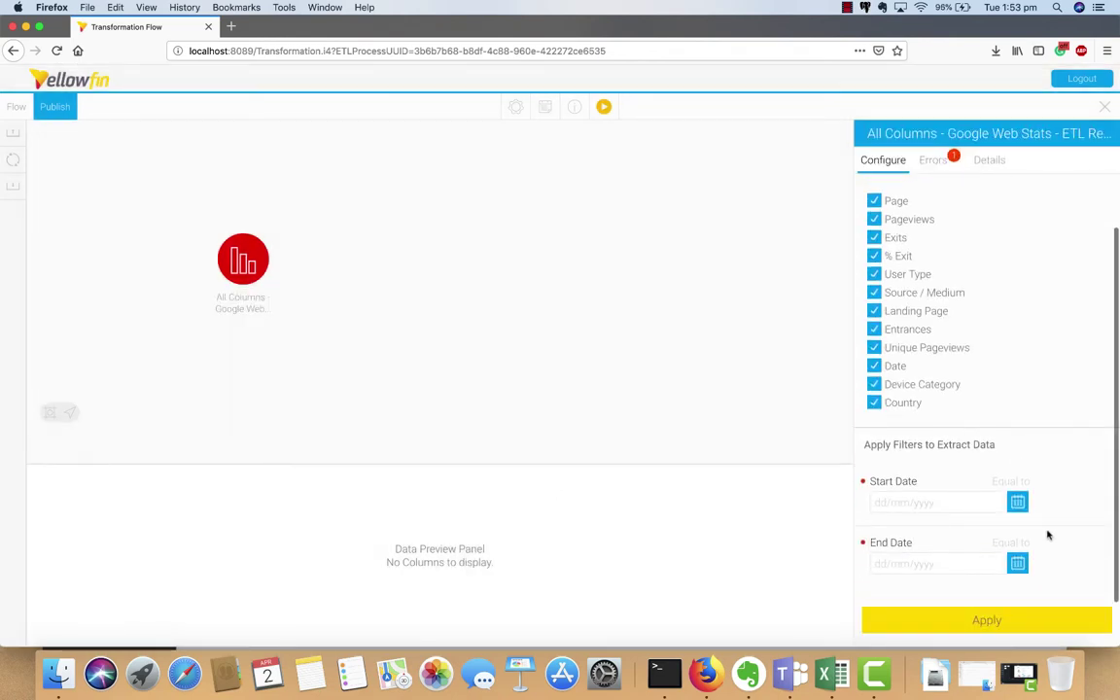
{"action": "left_click", "coordinate": [1017, 503]}
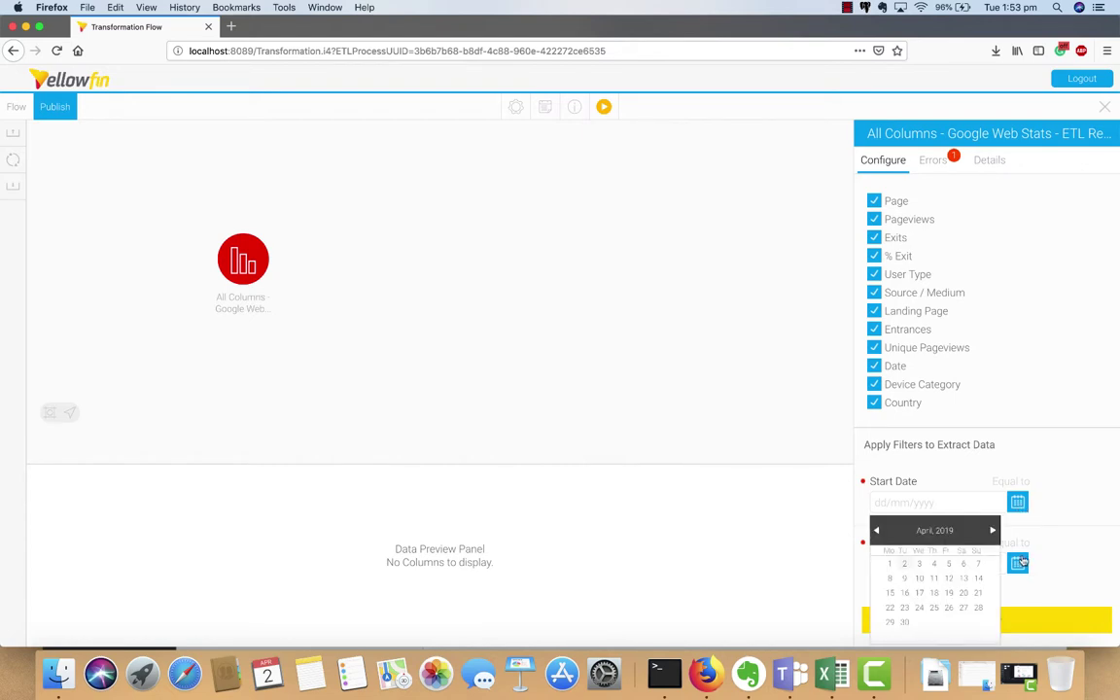
{"action": "left_click", "coordinate": [1061, 545]}
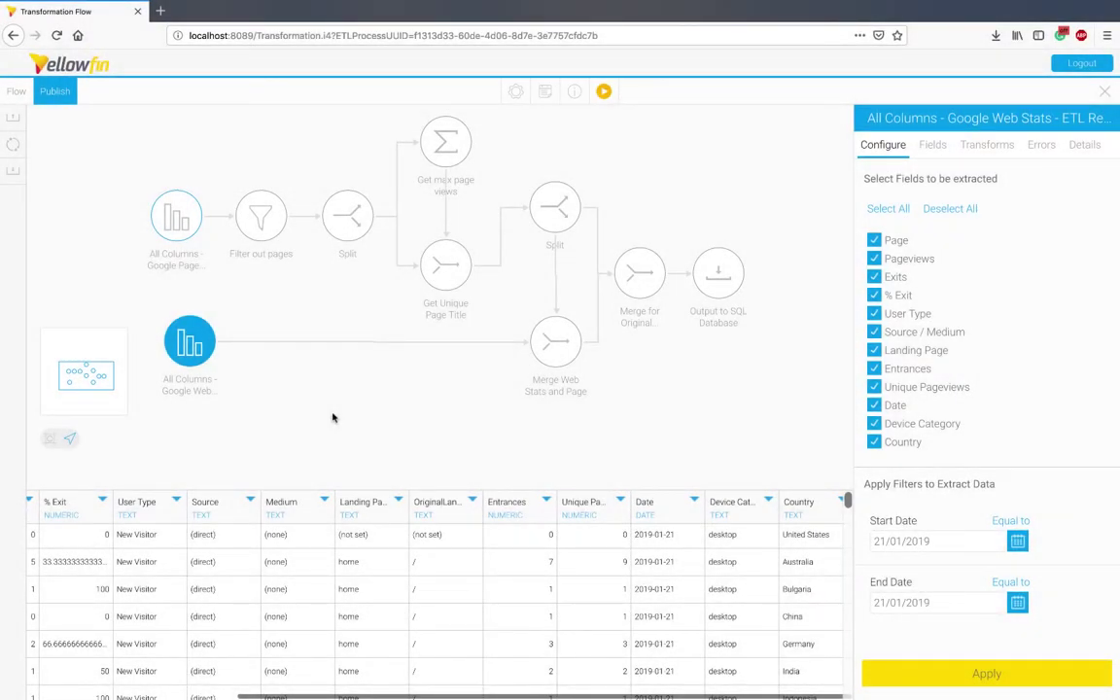
Step: Inspect the Filter out pages, Split and SQL output steps, then run the flow and review its logs
{"action": "left_click", "coordinate": [262, 216]}
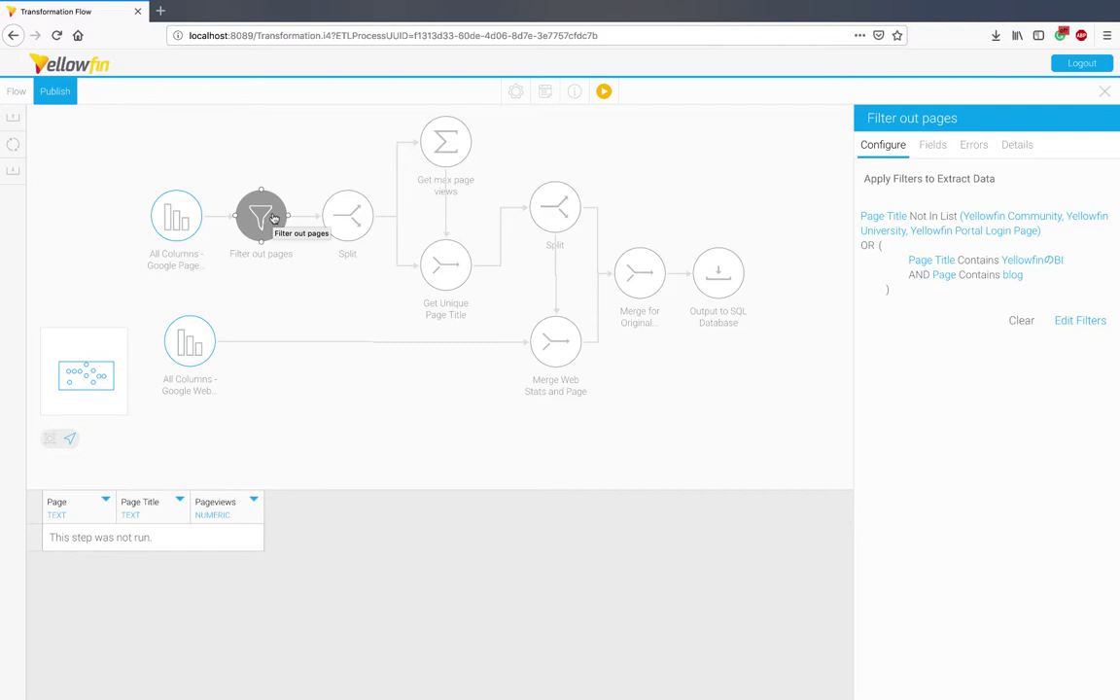
{"action": "left_click", "coordinate": [361, 221]}
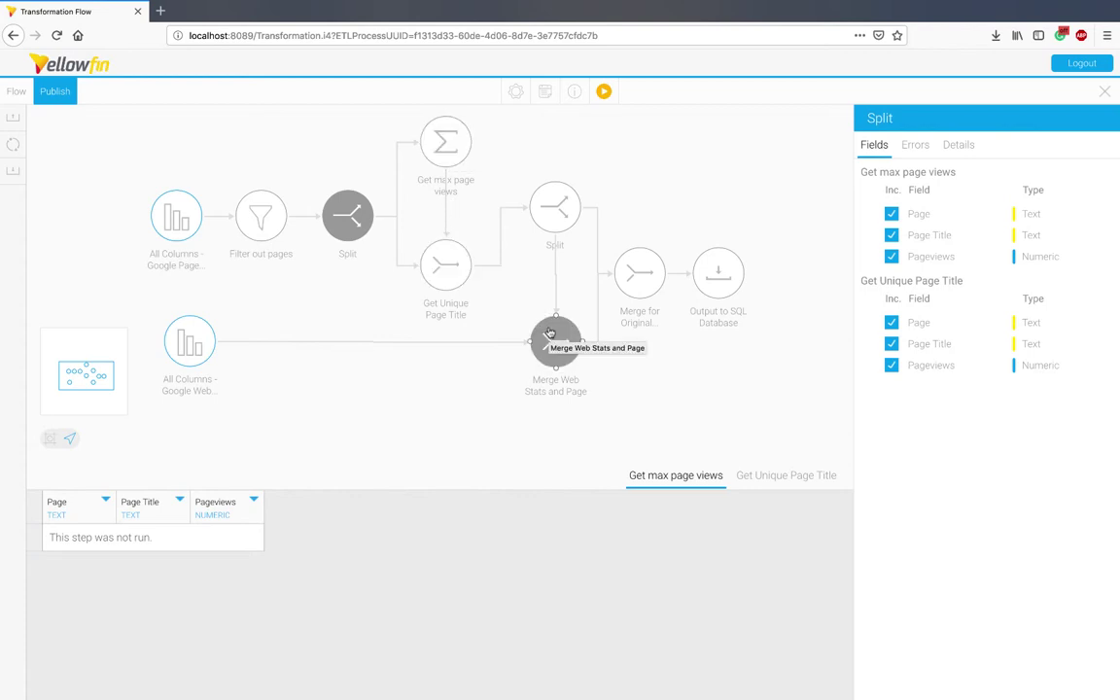
{"action": "left_click", "coordinate": [717, 271]}
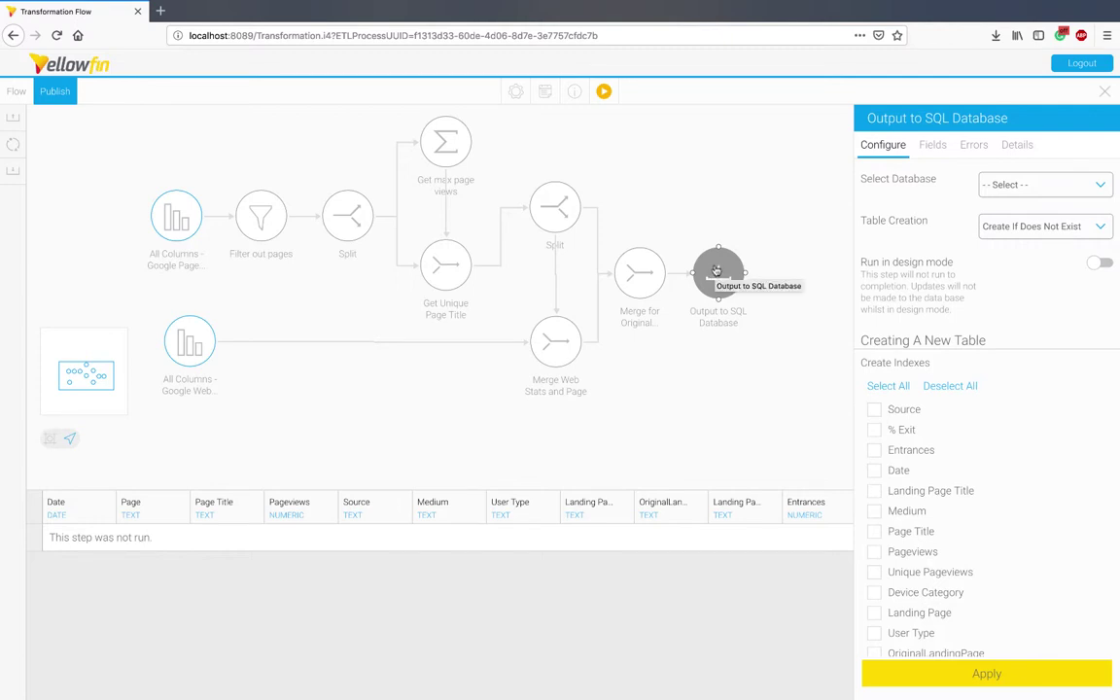
{"action": "left_click", "coordinate": [605, 91]}
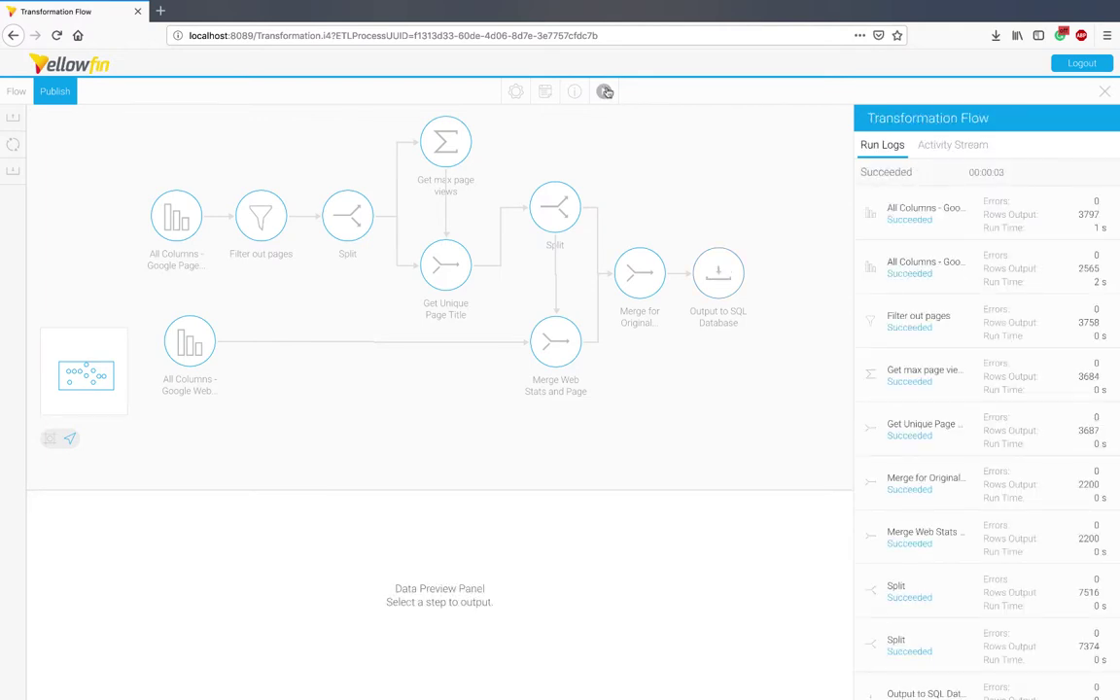
{"action": "scroll", "coordinate": [949, 346], "scroll_direction": "down", "scroll_amount": 1}
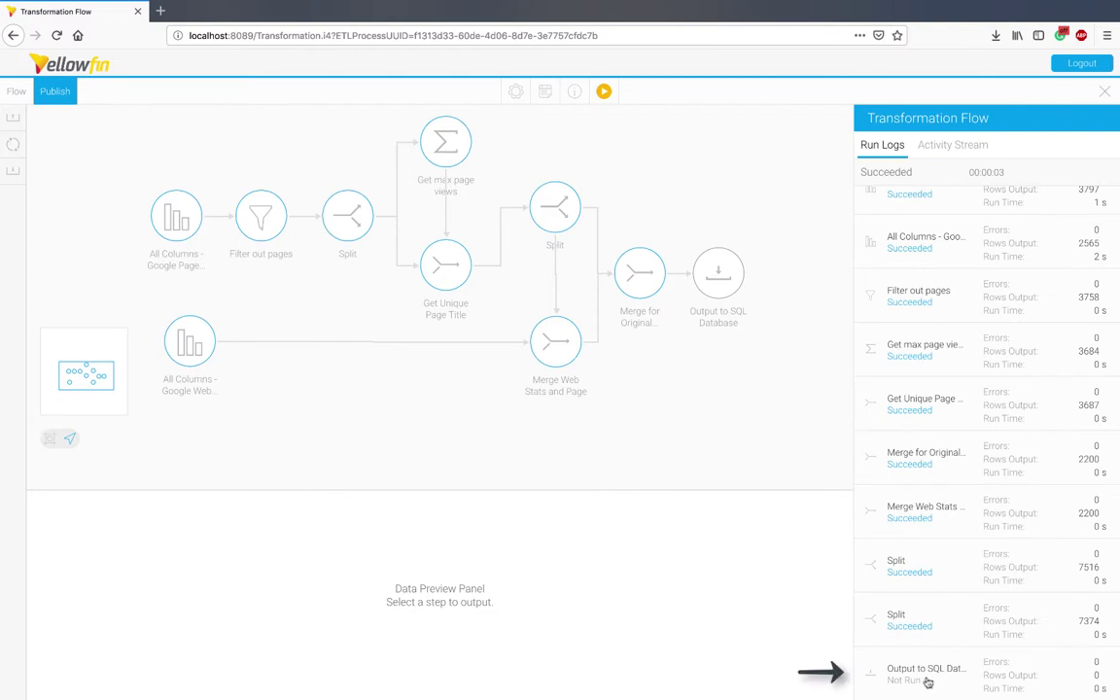
Step: Turn on Run in design mode for Output to SQL Database and rerun the flow
{"action": "left_click", "coordinate": [717, 272]}
{"action": "left_click", "coordinate": [1102, 263]}
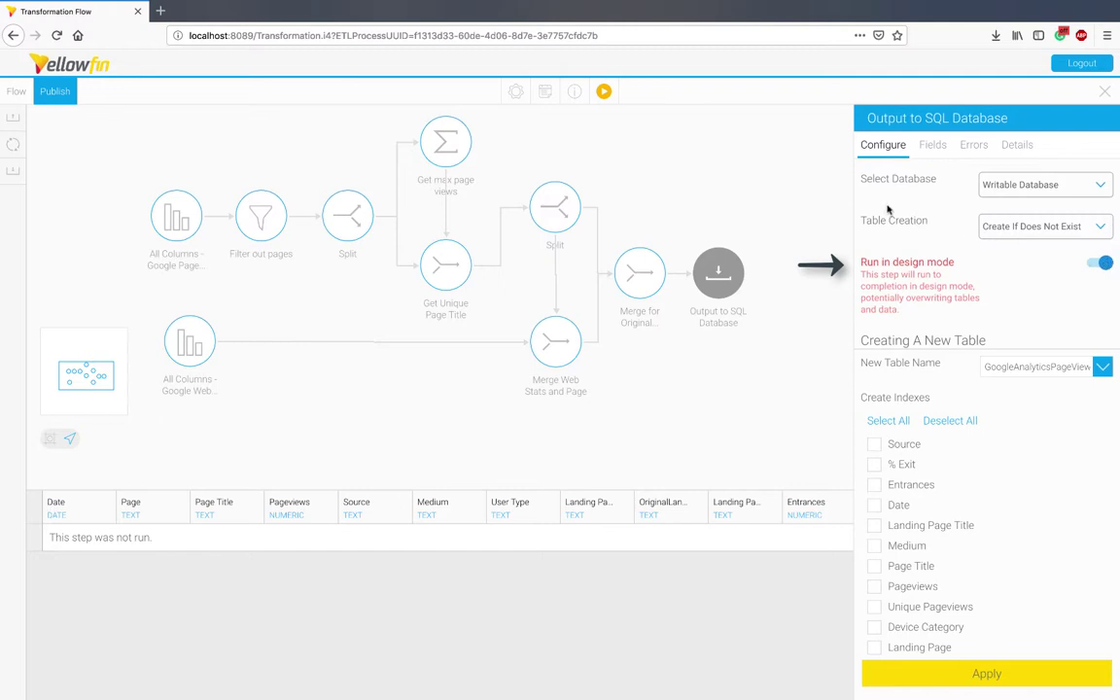
{"action": "left_click", "coordinate": [606, 94]}
{"action": "left_click", "coordinate": [605, 92]}
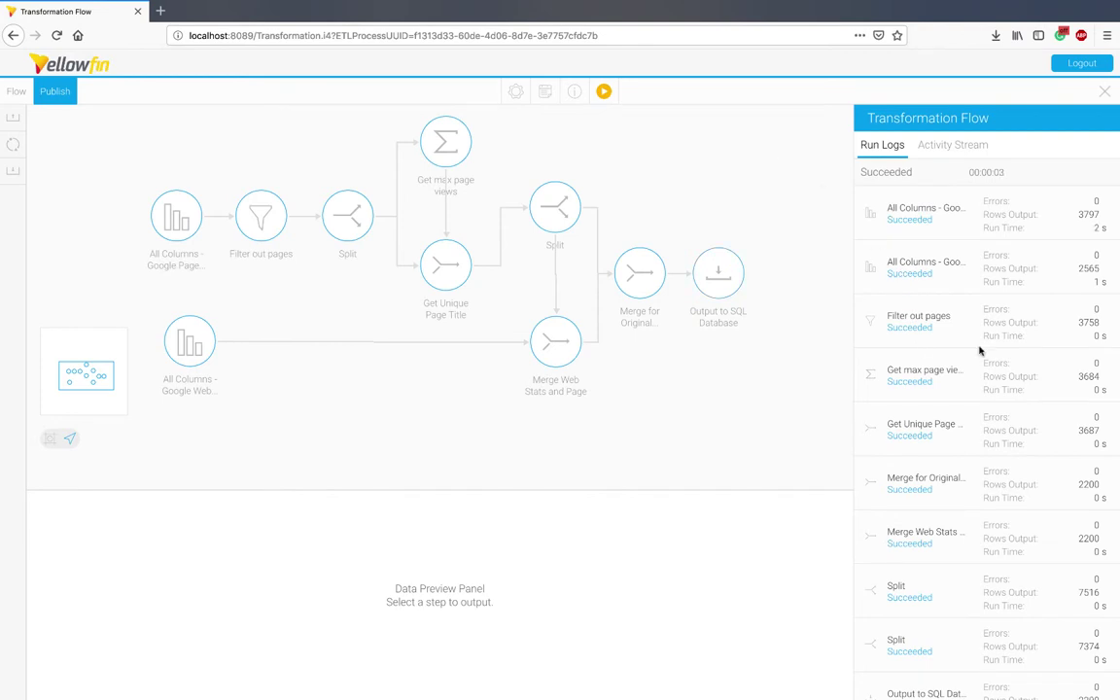
{"action": "scroll", "coordinate": [981, 352], "scroll_direction": "down", "scroll_amount": 1}
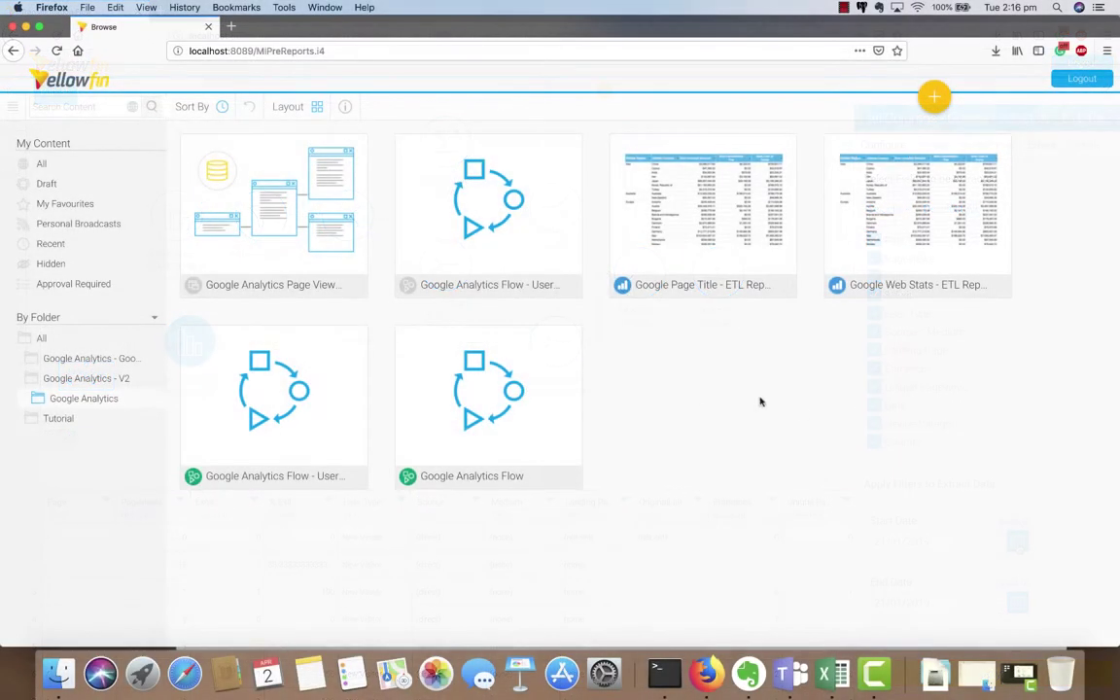
Step: Create a multiple-table view on the Writable Database, searching tables for 'Google'
{"action": "left_click", "coordinate": [925, 103]}
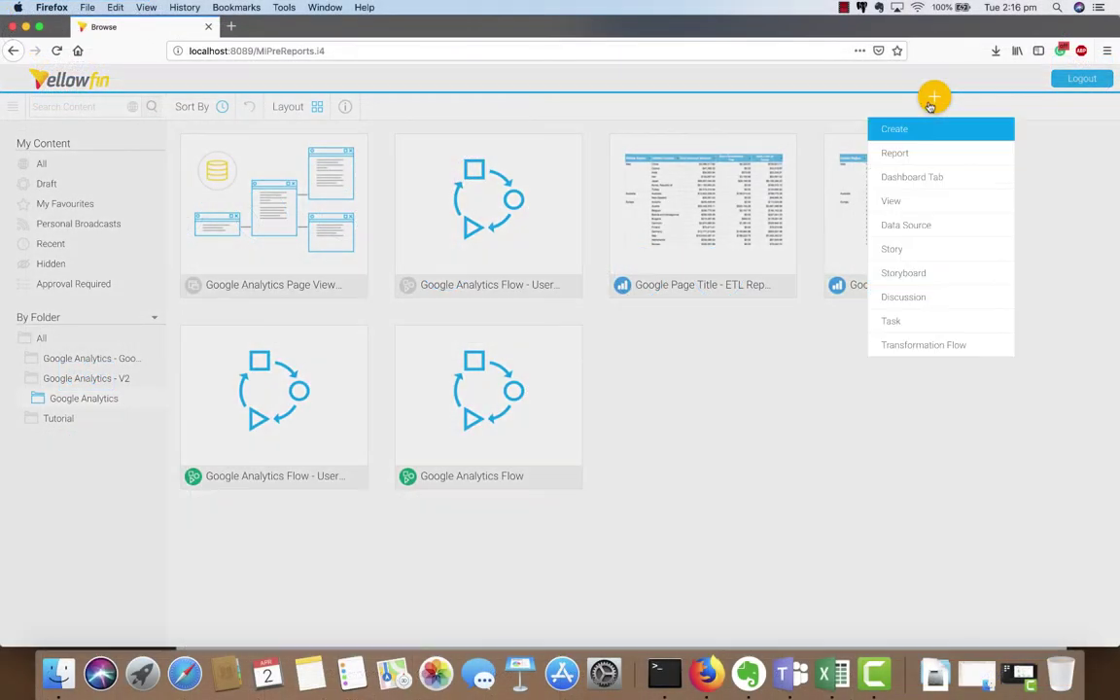
{"action": "left_click", "coordinate": [924, 208]}
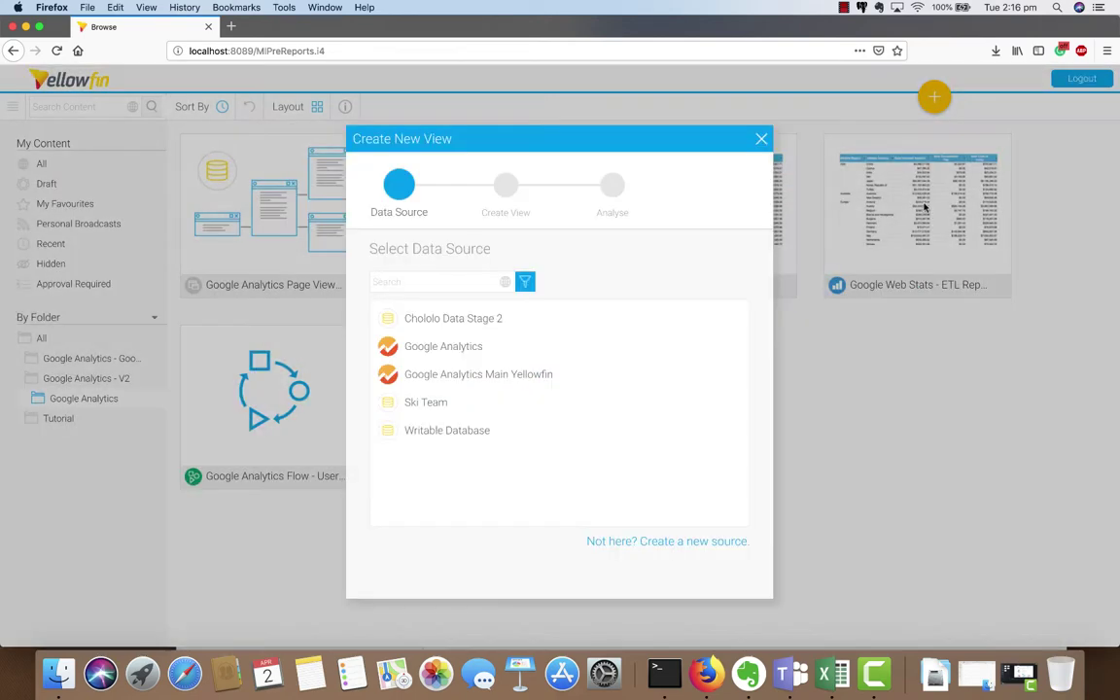
{"action": "left_click", "coordinate": [455, 429]}
{"action": "left_click", "coordinate": [698, 334]}
{"action": "type", "text": "Google"}
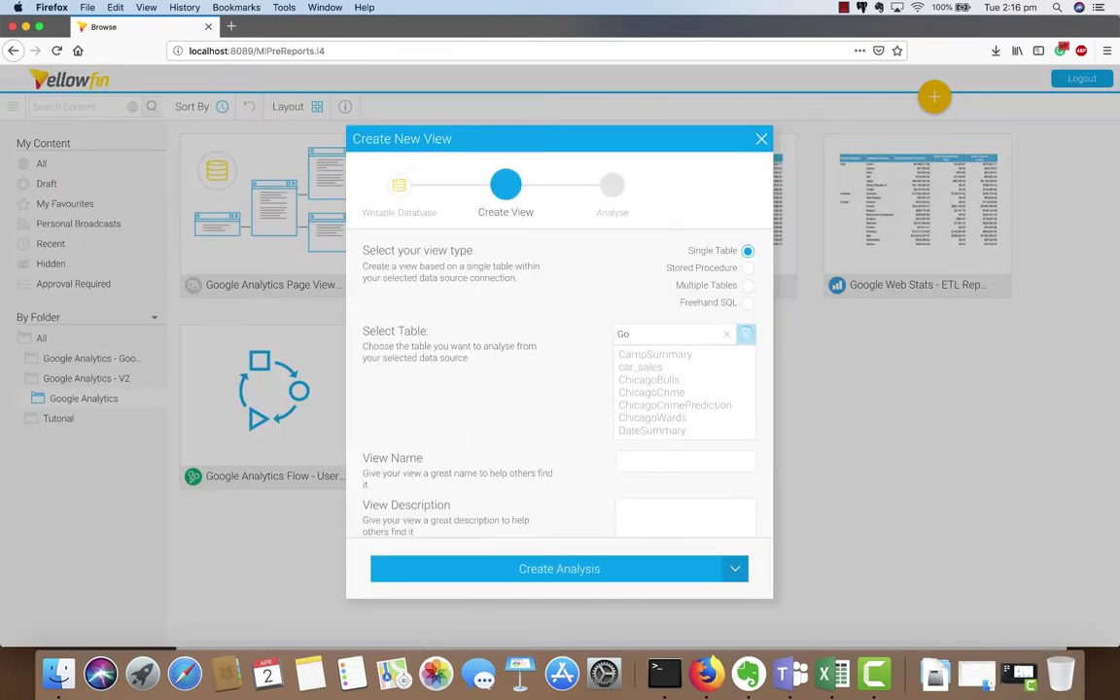
{"action": "left_click", "coordinate": [747, 285]}
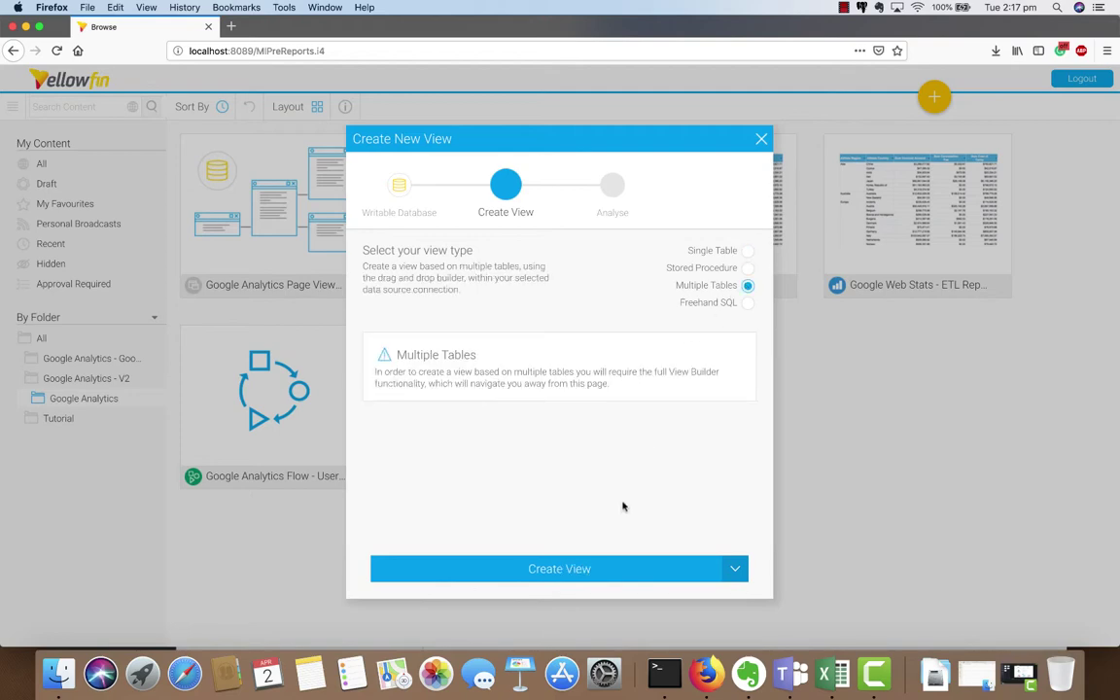
{"action": "left_click", "coordinate": [622, 571]}
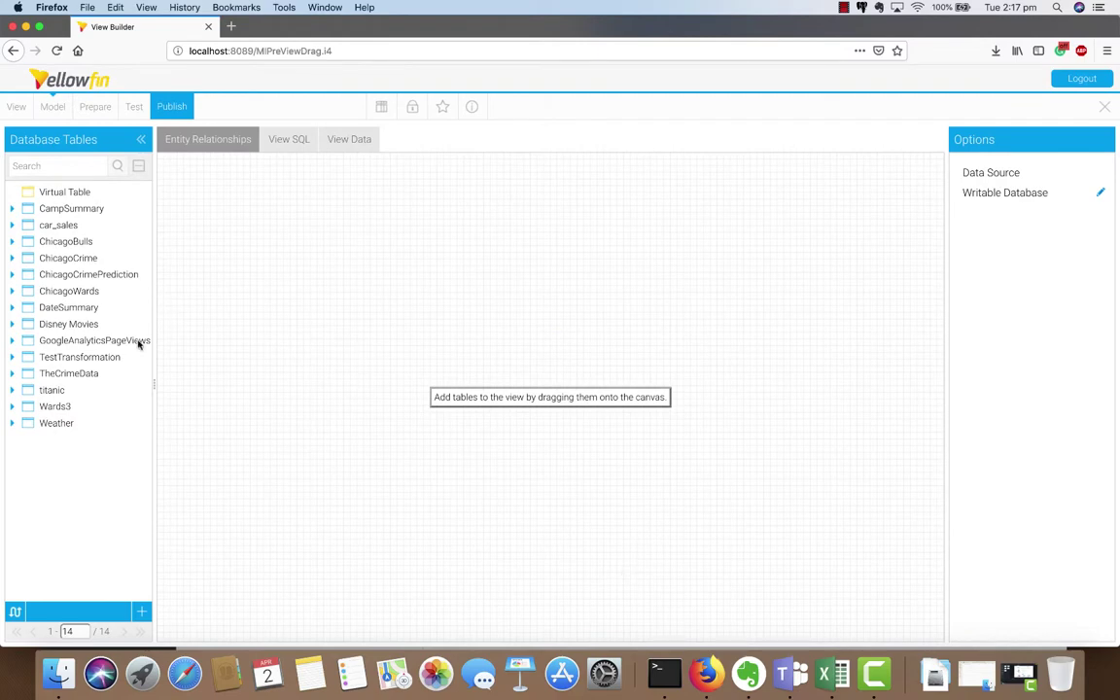
Step: Add the GoogleAnalyticsPageViews table with all columns and move on to Prepare
{"action": "left_click_drag", "start_coordinate": [138, 340], "coordinate": [348, 288]}
{"action": "left_click", "coordinate": [1031, 520]}
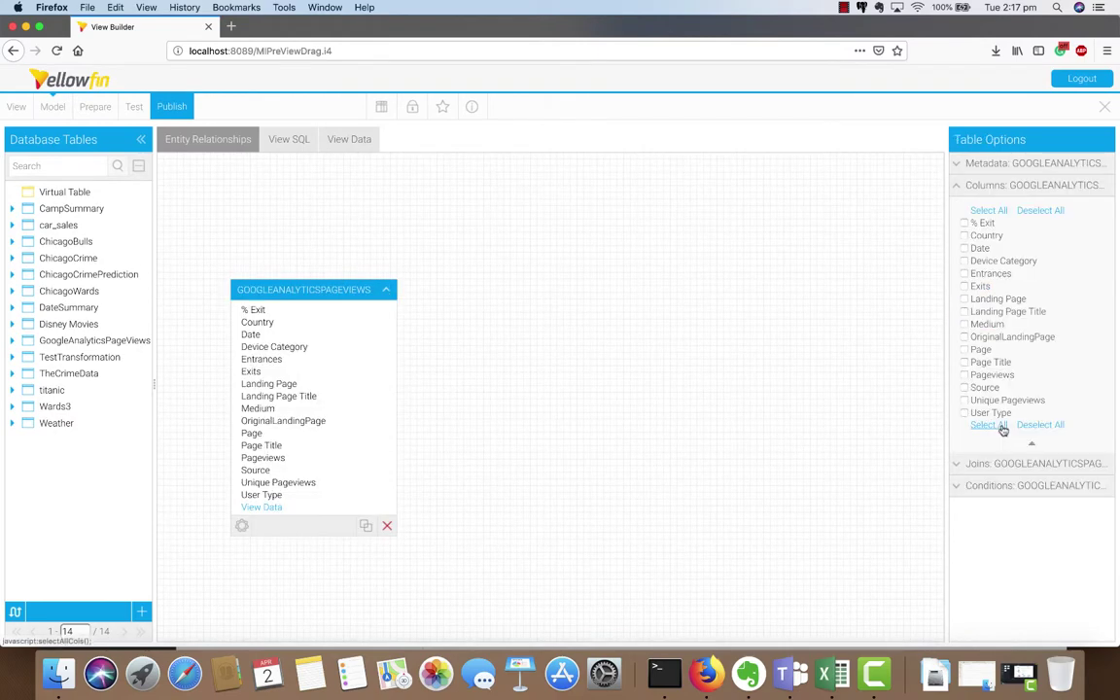
{"action": "left_click", "coordinate": [103, 110]}
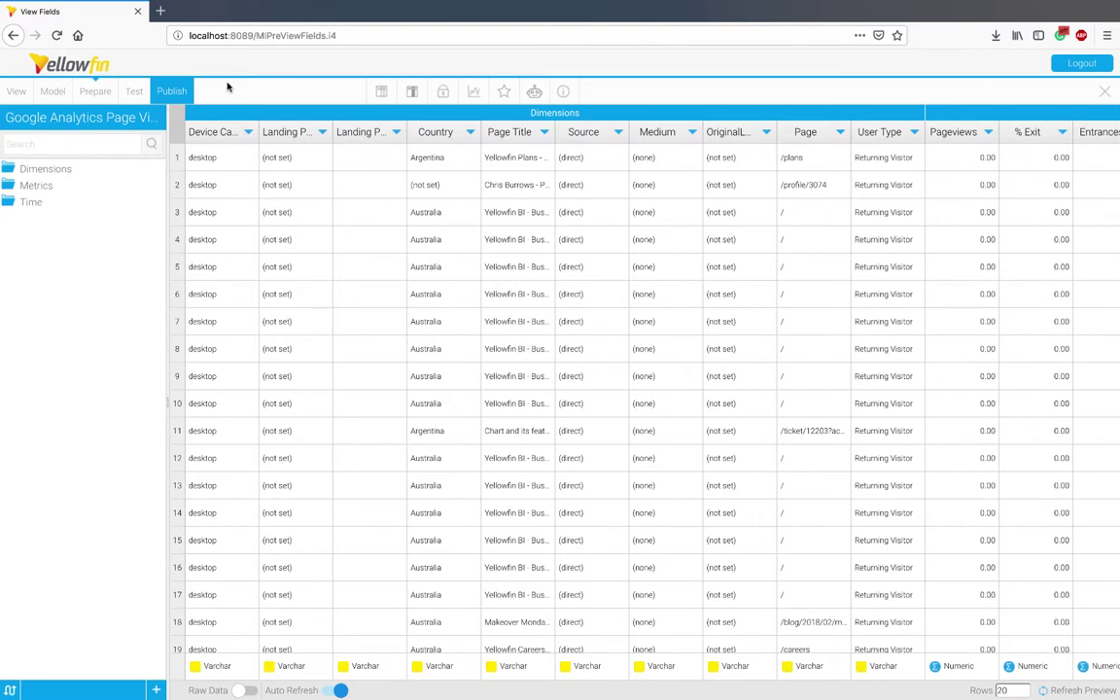
Step: Enable Automated Insights with Date as primary date field, Day scope and a 3 Month max data range
{"action": "left_click", "coordinate": [534, 91]}
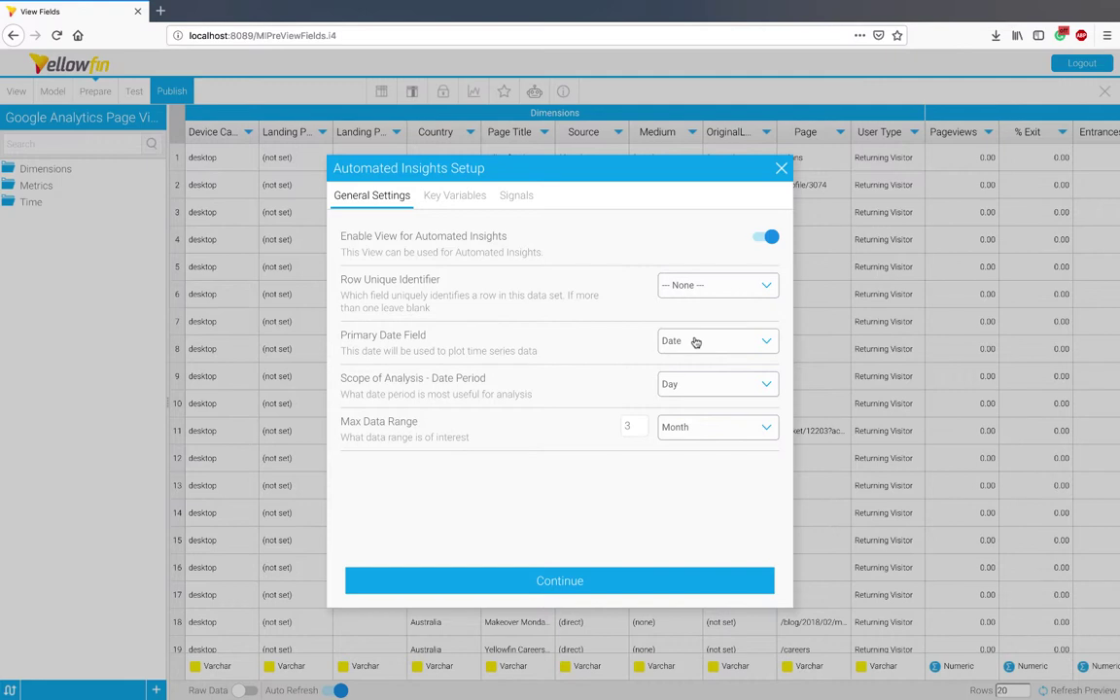
{"action": "left_click", "coordinate": [696, 341]}
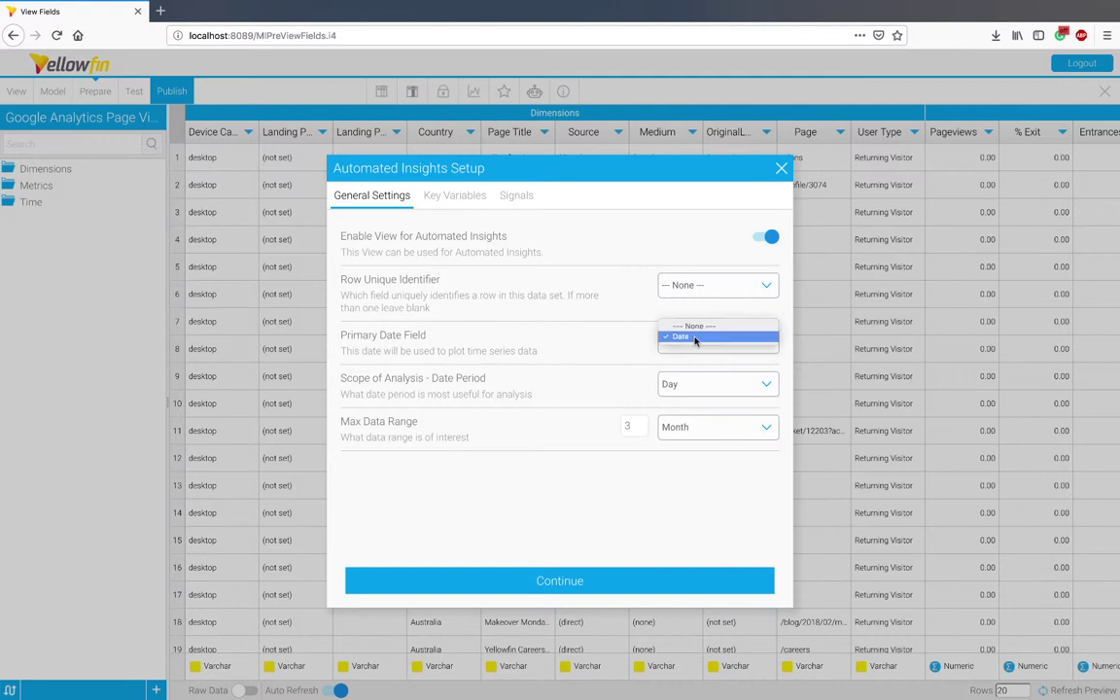
{"action": "left_click", "coordinate": [702, 390]}
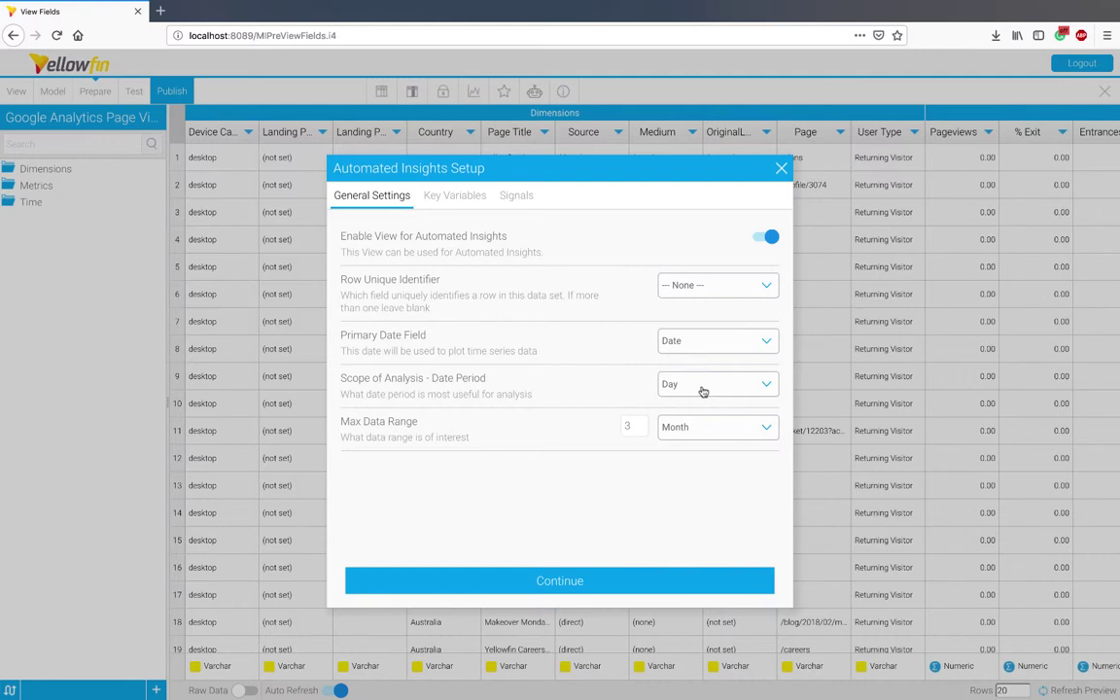
{"action": "left_click", "coordinate": [701, 391]}
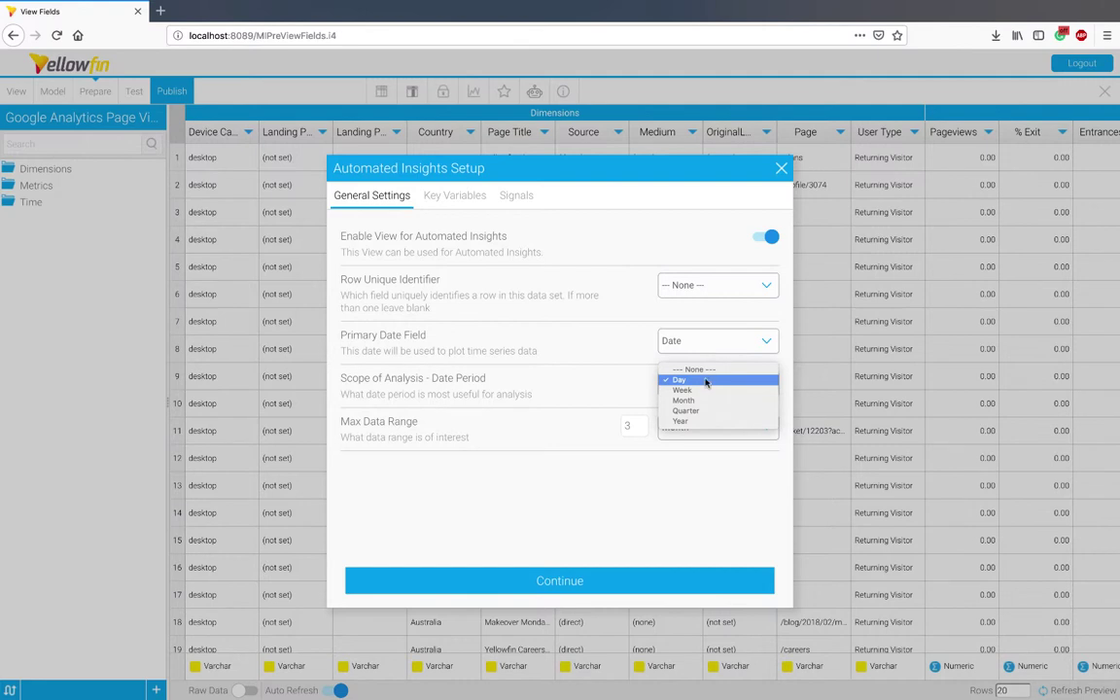
{"action": "left_click", "coordinate": [706, 382]}
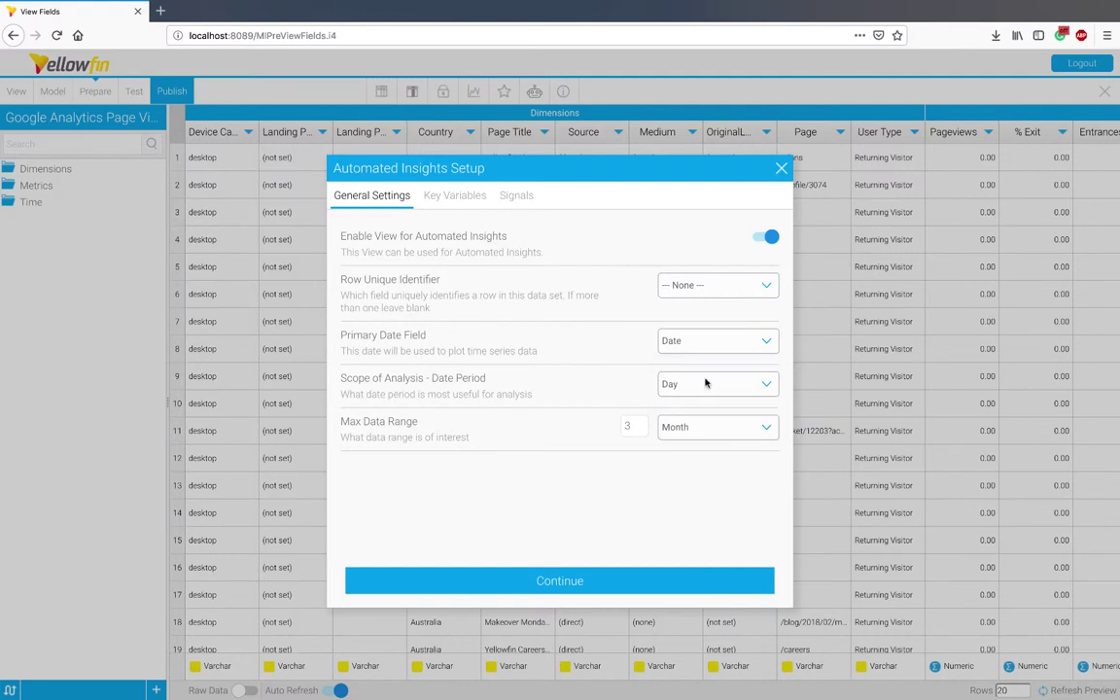
{"action": "left_click", "coordinate": [698, 426]}
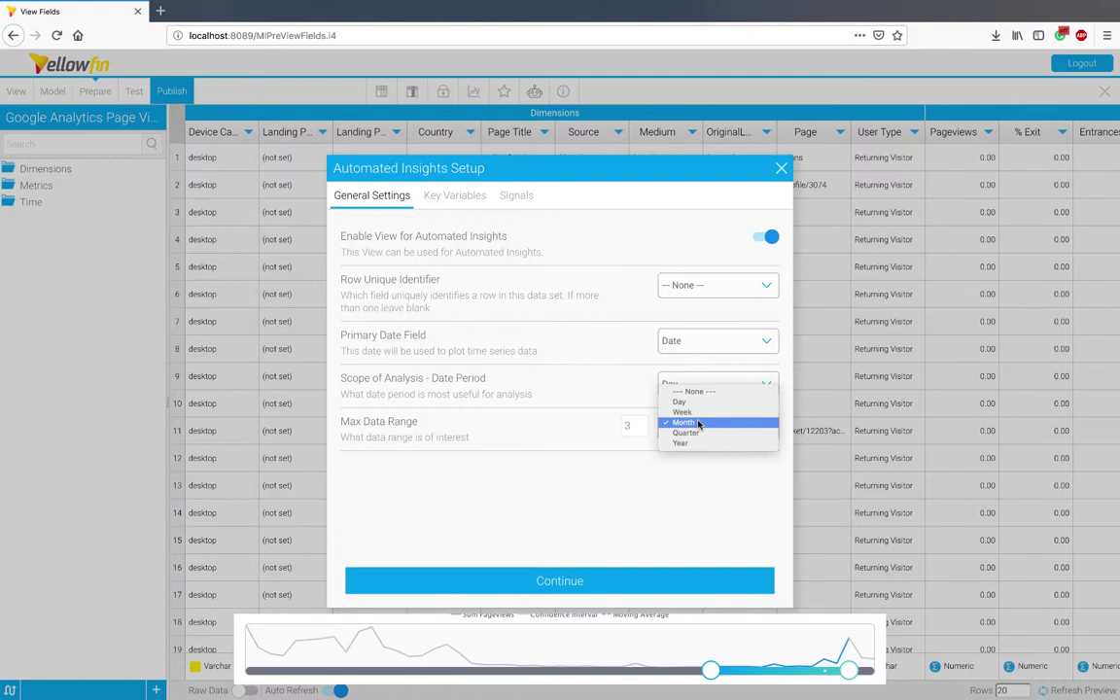
{"action": "left_click", "coordinate": [698, 423]}
{"action": "left_click", "coordinate": [641, 423]}
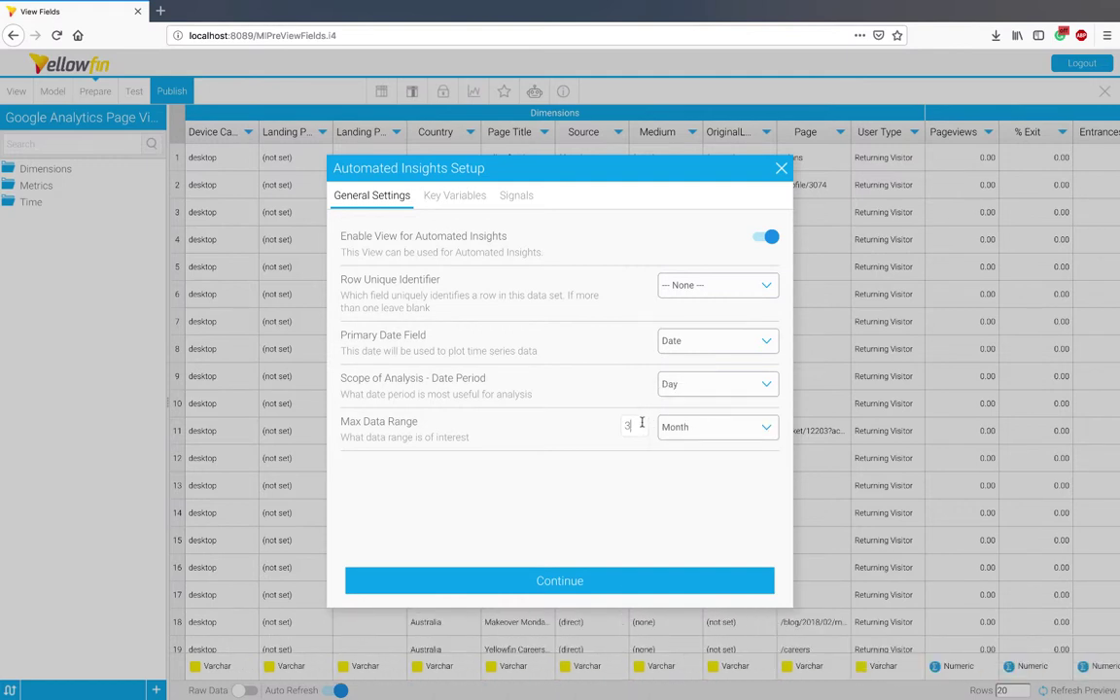
Step: On Key Variables, keep higher Pageviews as good and set higher Exits to Bad
{"action": "left_click", "coordinate": [476, 200]}
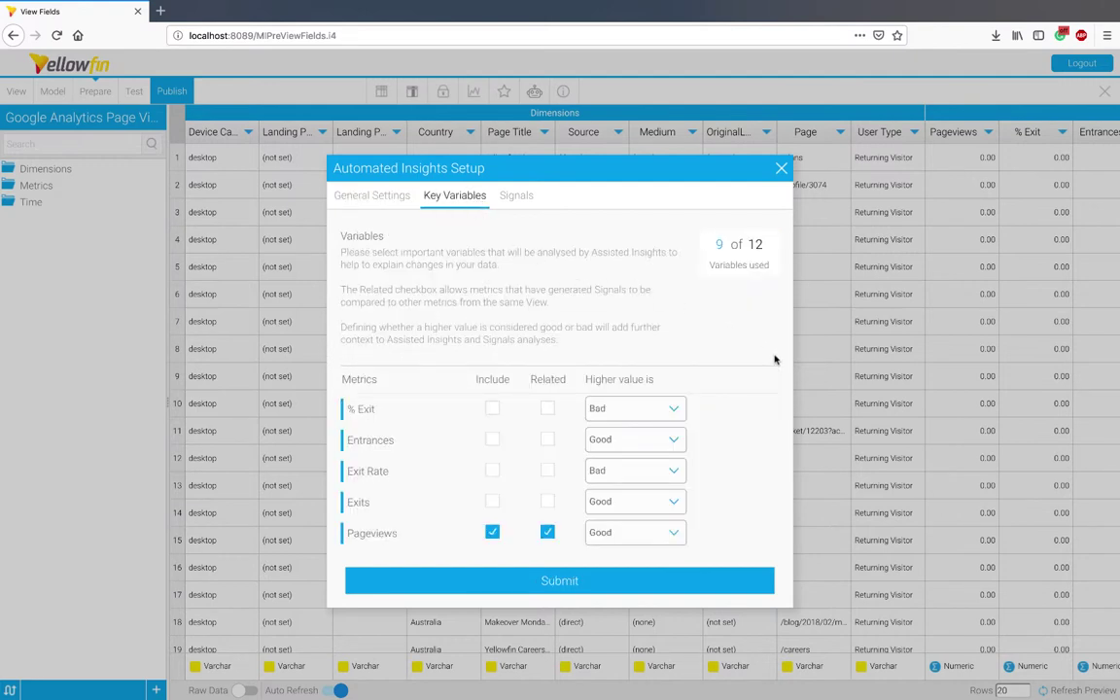
{"action": "scroll", "coordinate": [720, 476], "scroll_direction": "down", "scroll_amount": 2}
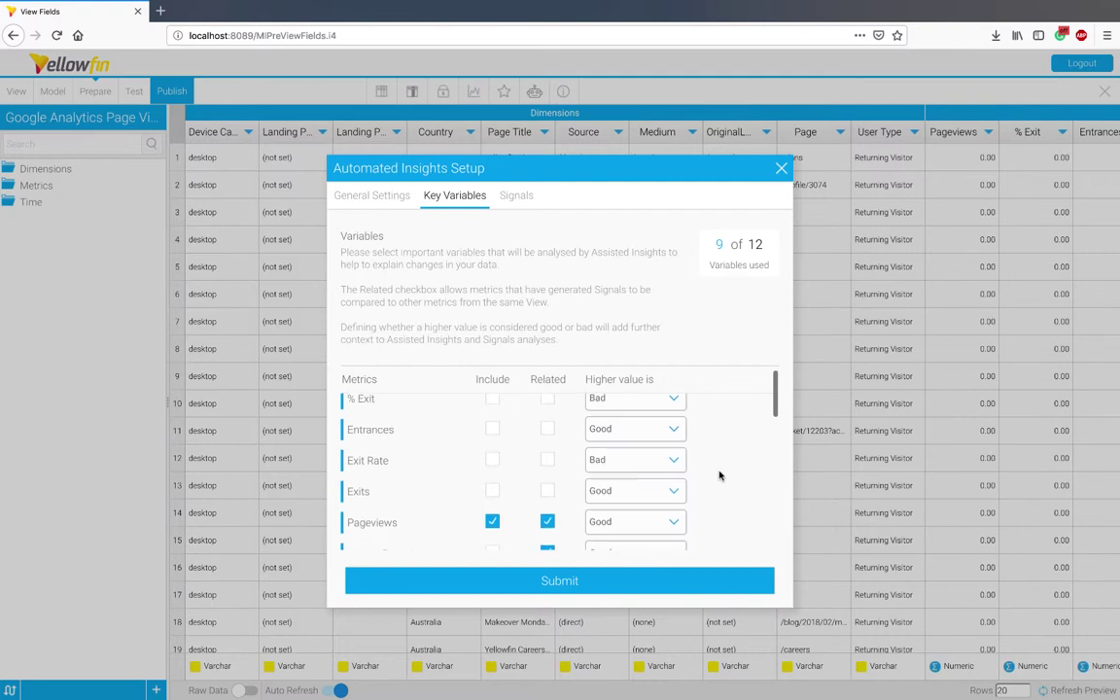
{"action": "scroll", "coordinate": [719, 475], "scroll_direction": "down", "scroll_amount": 3}
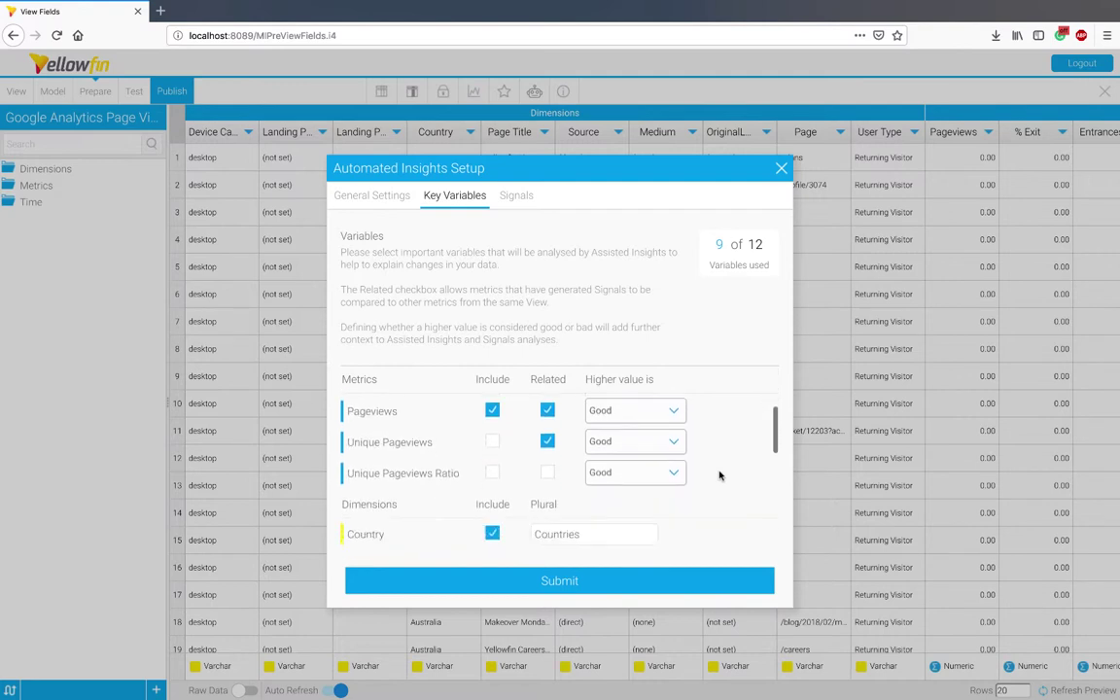
{"action": "left_click", "coordinate": [648, 422]}
{"action": "scroll", "coordinate": [644, 445], "scroll_direction": "up", "scroll_amount": 3}
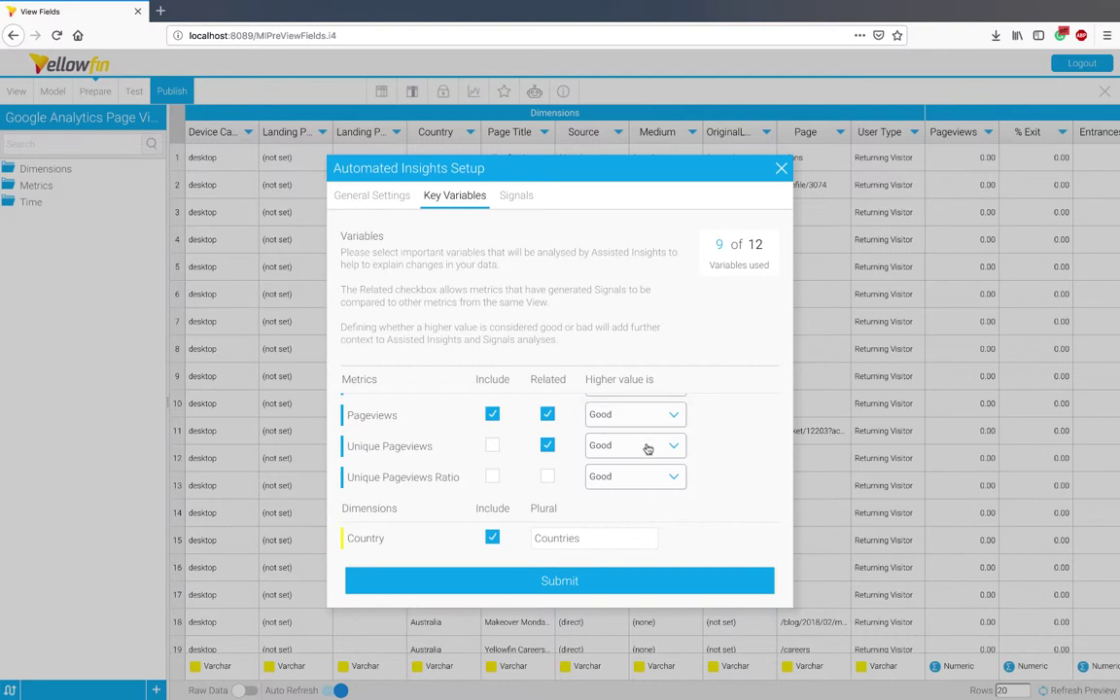
{"action": "scroll", "coordinate": [725, 452], "scroll_direction": "up", "scroll_amount": 1}
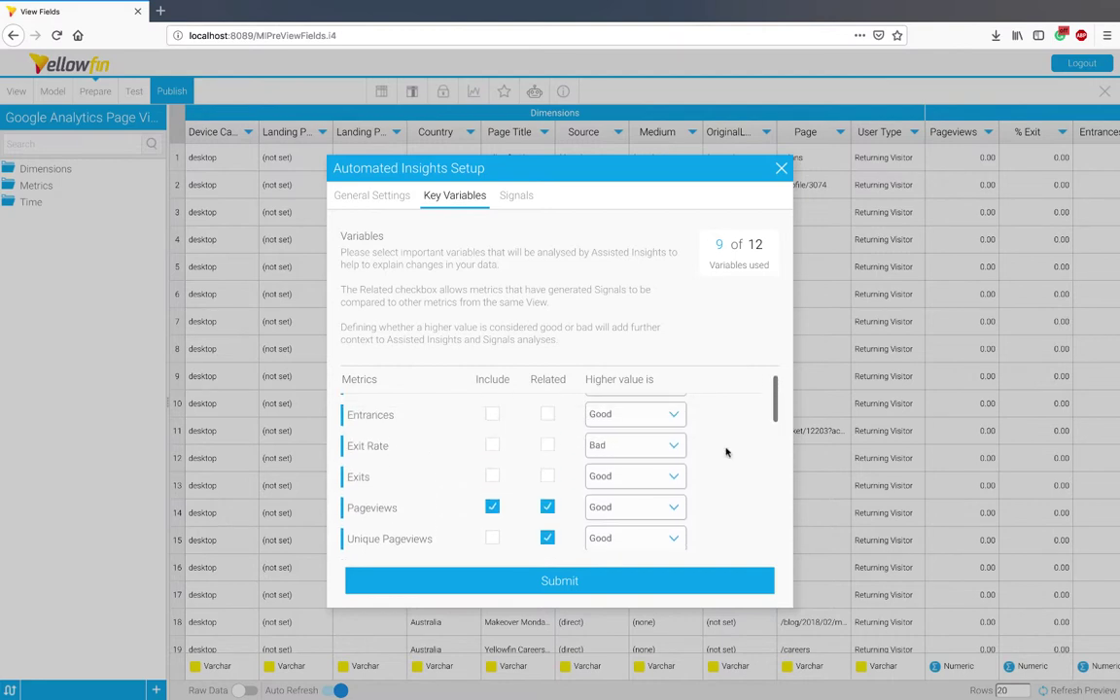
{"action": "left_click", "coordinate": [653, 476]}
{"action": "left_click", "coordinate": [655, 483]}
Step: Review the remaining key variables and dimensions, then bring up the Signals analyses list
{"action": "scroll", "coordinate": [717, 493], "scroll_direction": "down", "scroll_amount": 2}
{"action": "scroll", "coordinate": [717, 493], "scroll_direction": "down", "scroll_amount": 2}
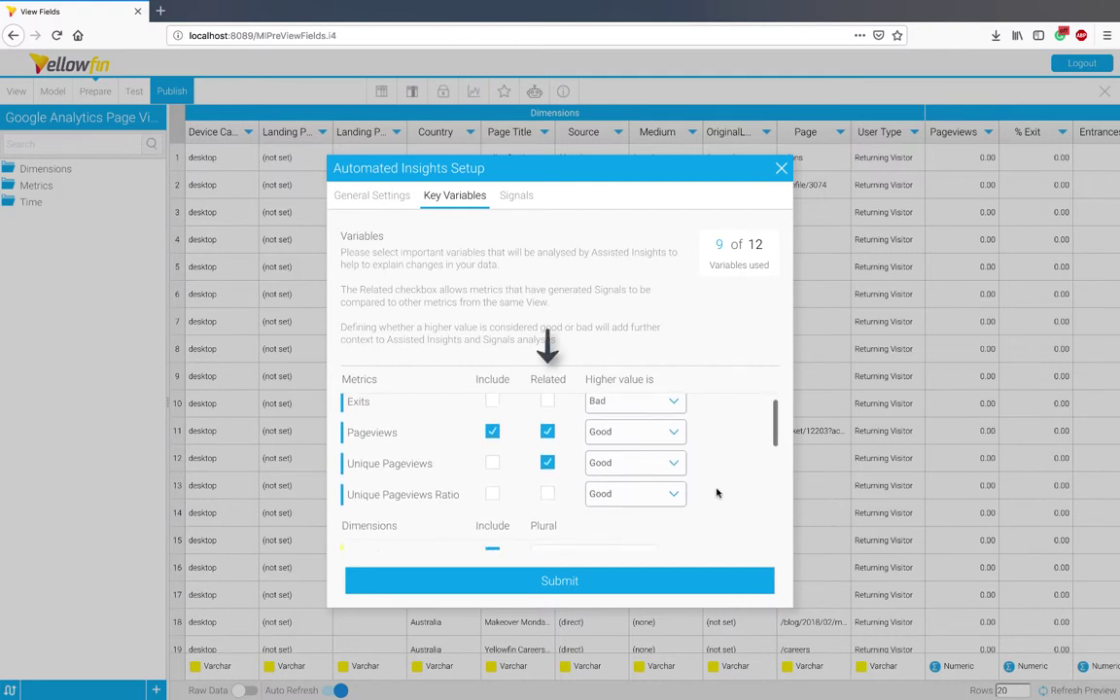
{"action": "scroll", "coordinate": [716, 493], "scroll_direction": "down", "scroll_amount": 2}
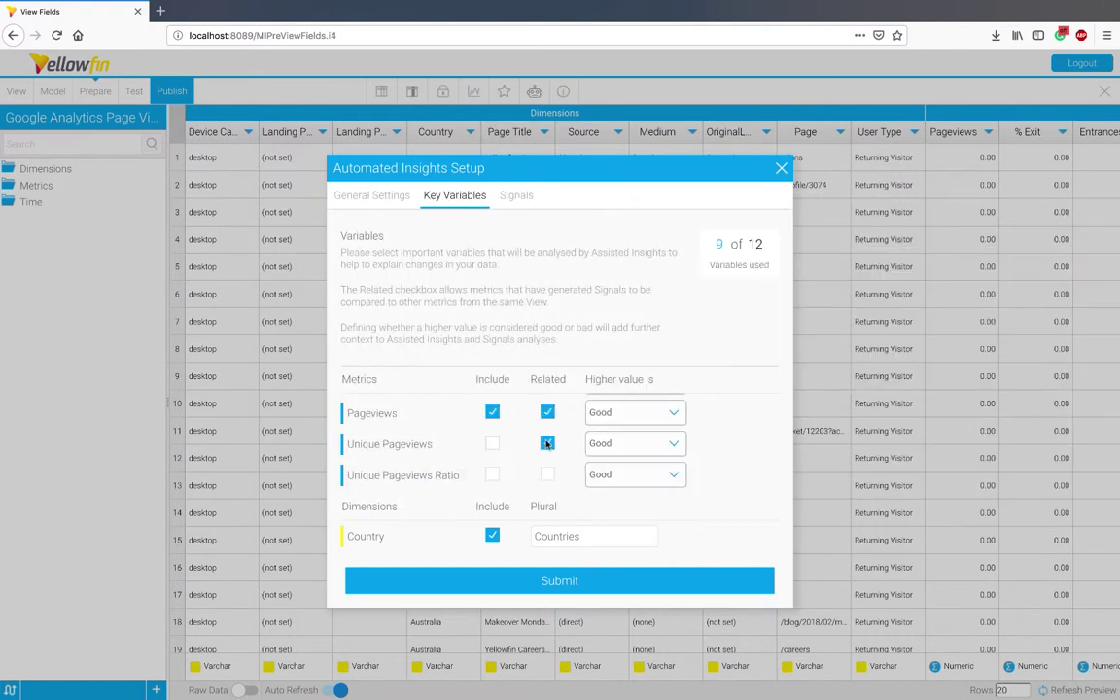
{"action": "scroll", "coordinate": [546, 443], "scroll_direction": "down", "scroll_amount": 1}
{"action": "scroll", "coordinate": [547, 443], "scroll_direction": "down", "scroll_amount": 1}
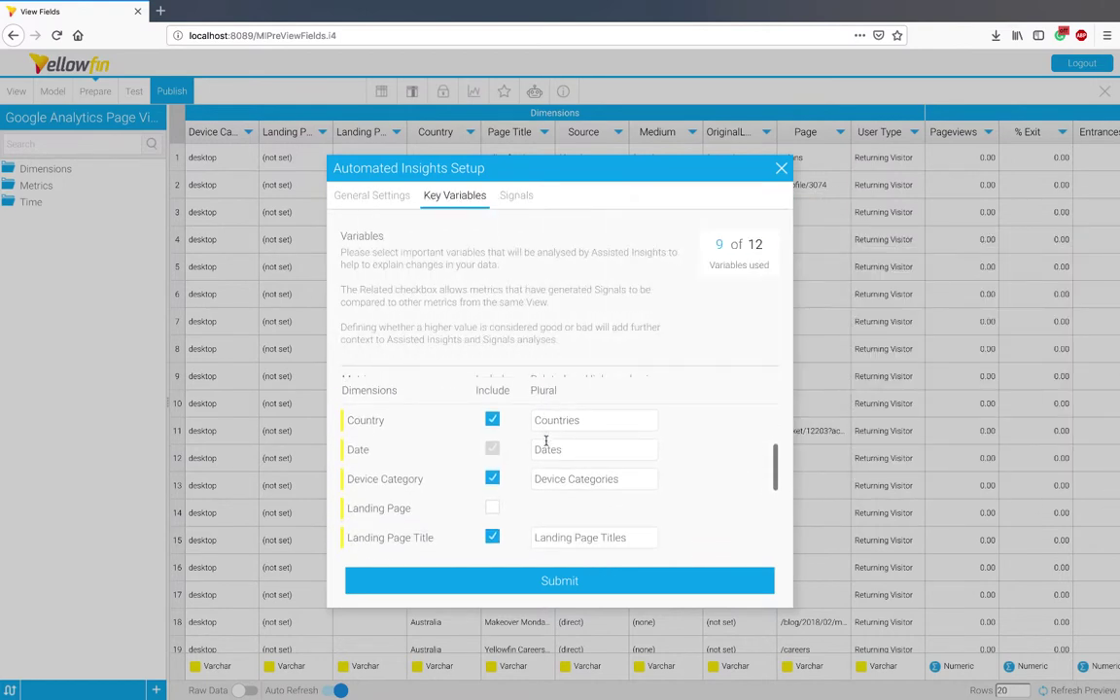
{"action": "scroll", "coordinate": [547, 442], "scroll_direction": "down", "scroll_amount": 2}
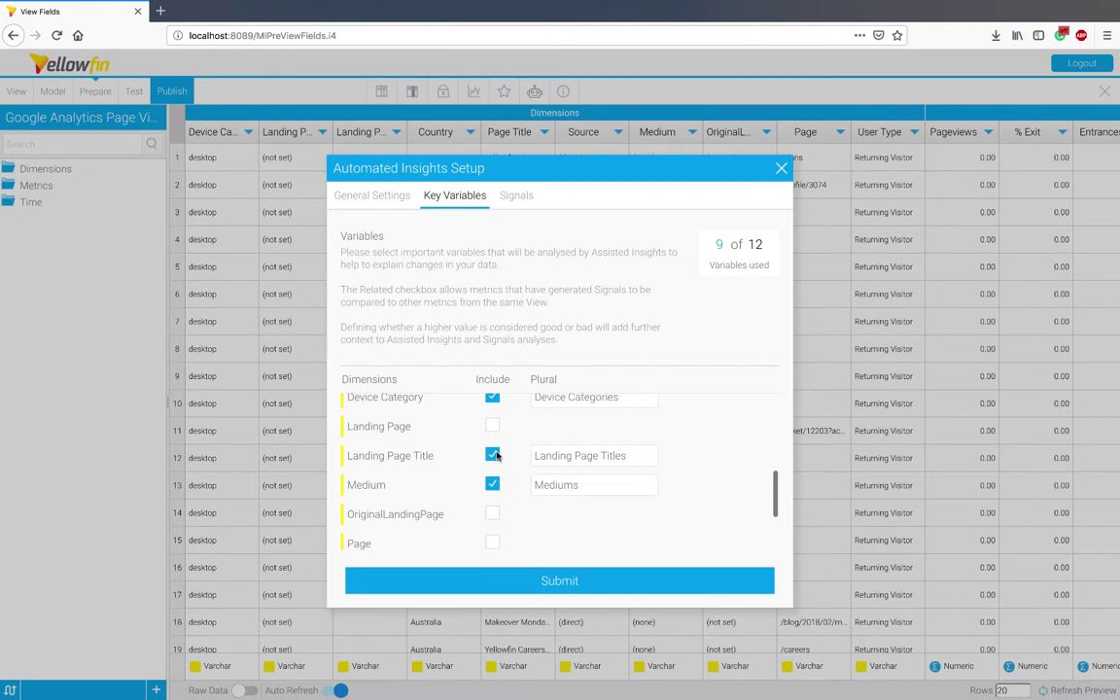
{"action": "mouse_move", "coordinate": [495, 456]}
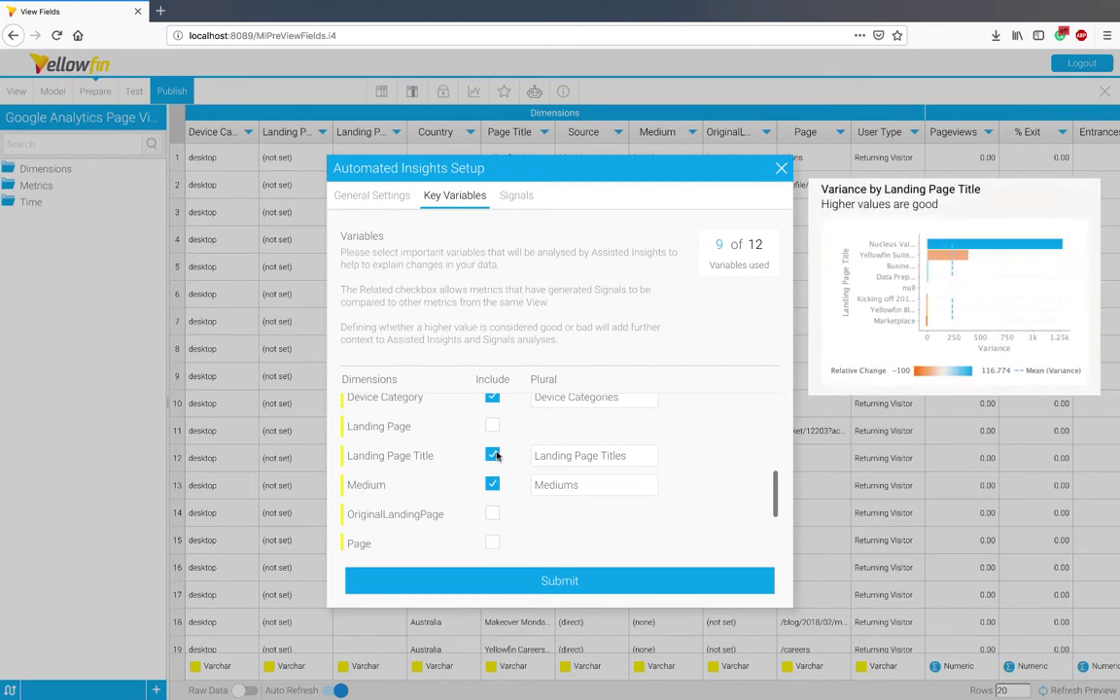
{"action": "left_click", "coordinate": [523, 198]}
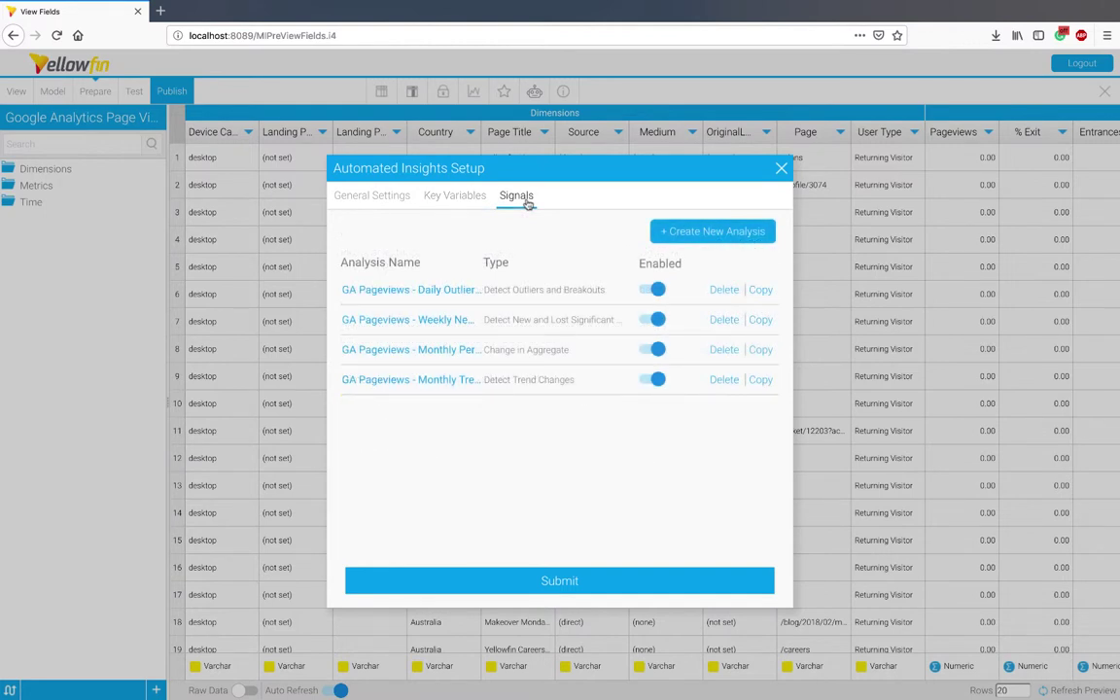
Step: Create a new analysis in the Outliers group named 'GA Outliers and Breakouts'
{"action": "left_click", "coordinate": [715, 233]}
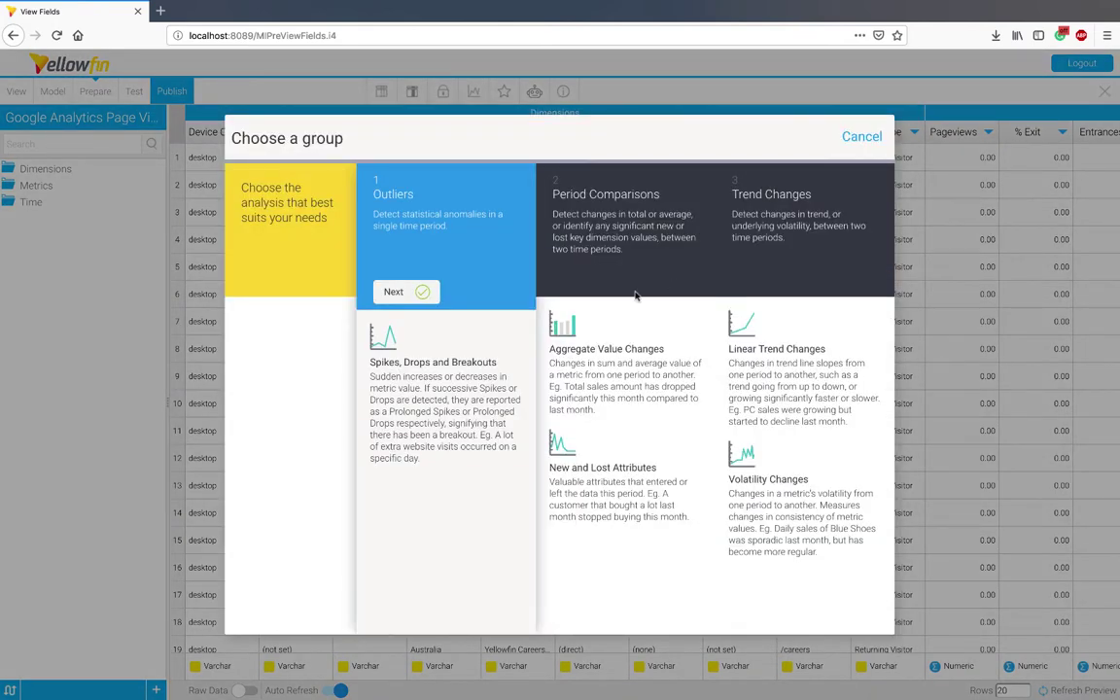
{"action": "left_click", "coordinate": [645, 261]}
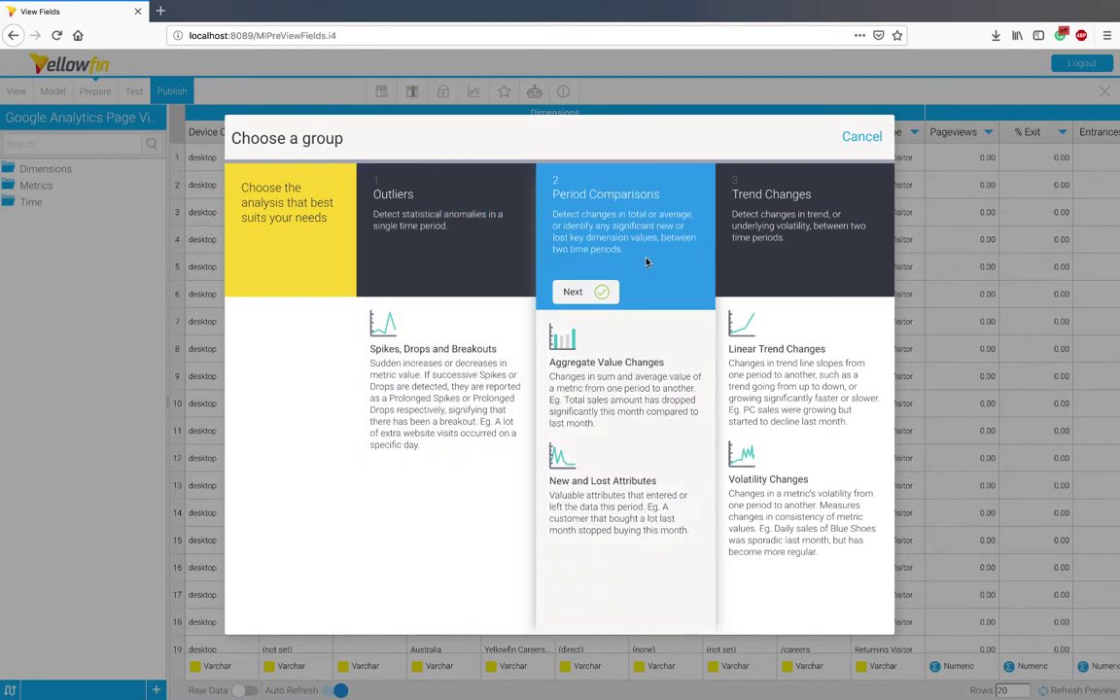
{"action": "left_click", "coordinate": [772, 255]}
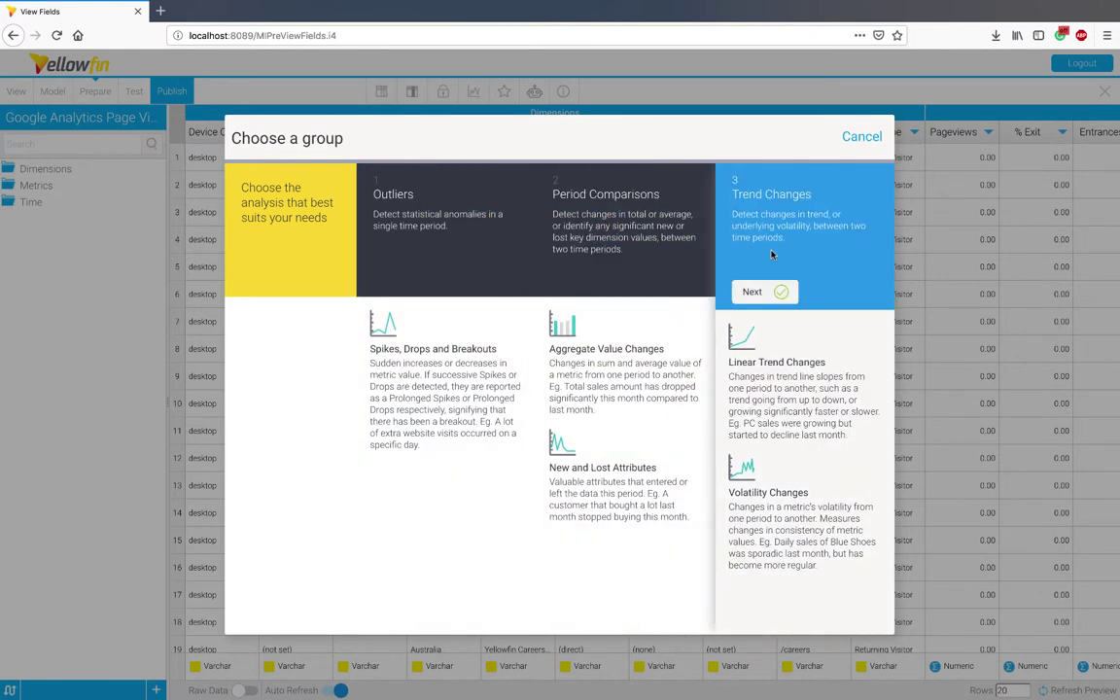
{"action": "left_click", "coordinate": [487, 232]}
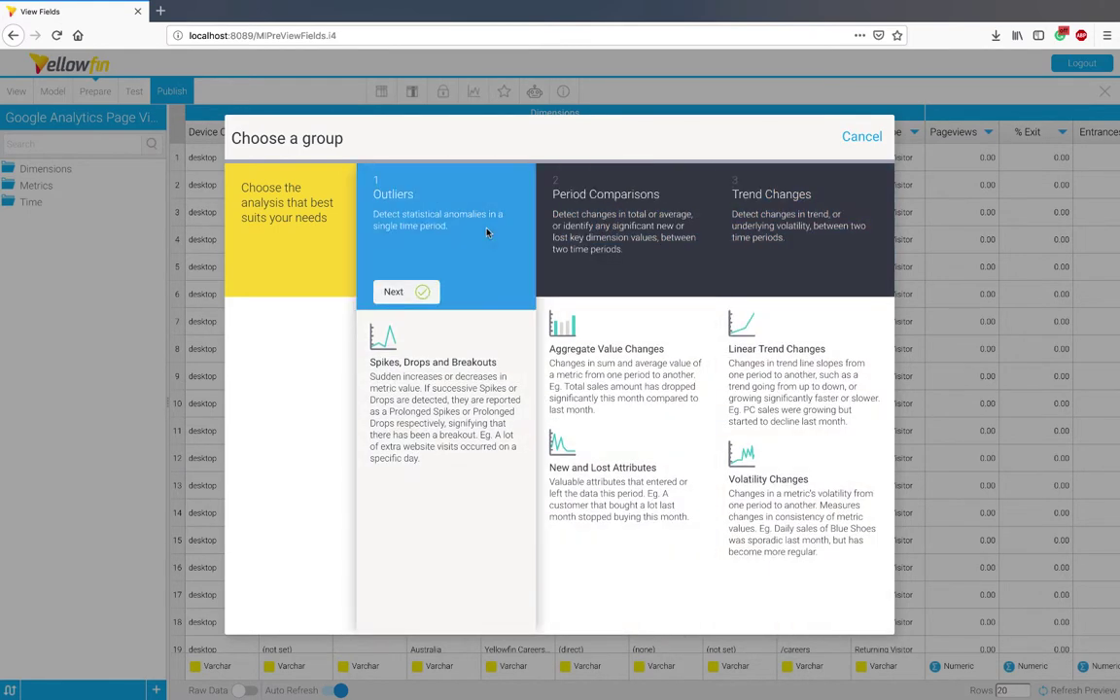
{"action": "left_click", "coordinate": [413, 293]}
{"action": "type", "text": "GA Outliers and Breakouts"}
{"action": "left_click", "coordinate": [627, 321]}
Step: Enter 'GA Outliers and Breakouts' as the description and review the Basic Compare period configuration
{"action": "type", "text": "GA Outliers and Breakouts"}
{"action": "left_click", "coordinate": [834, 530]}
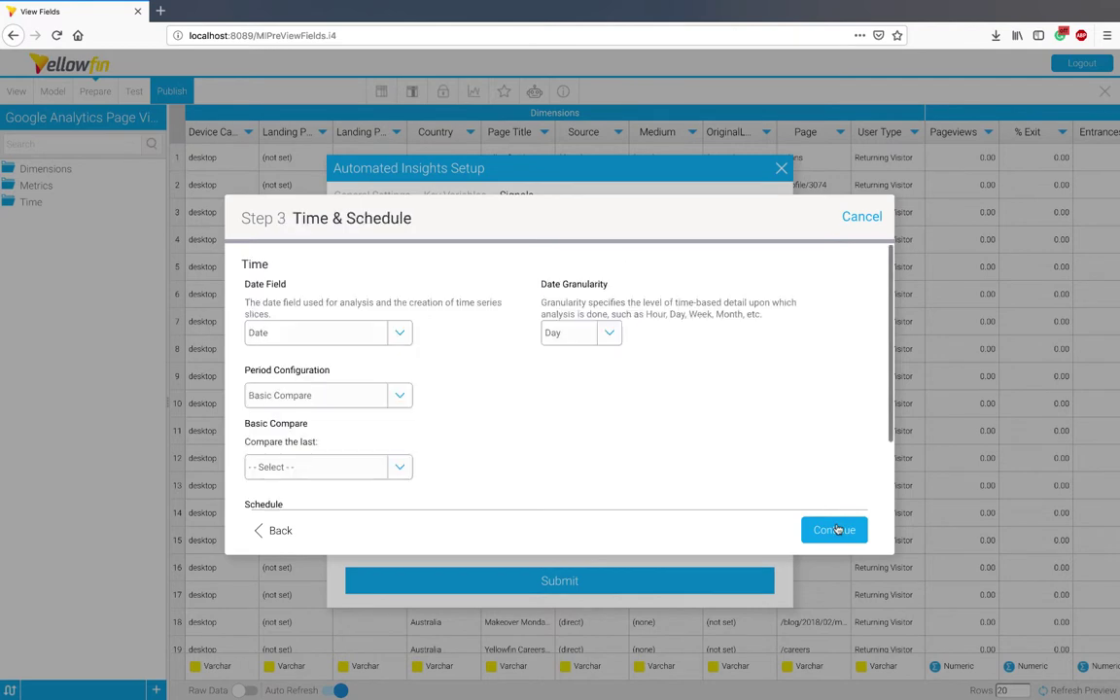
{"action": "scroll", "coordinate": [434, 326], "scroll_direction": "down", "scroll_amount": 1}
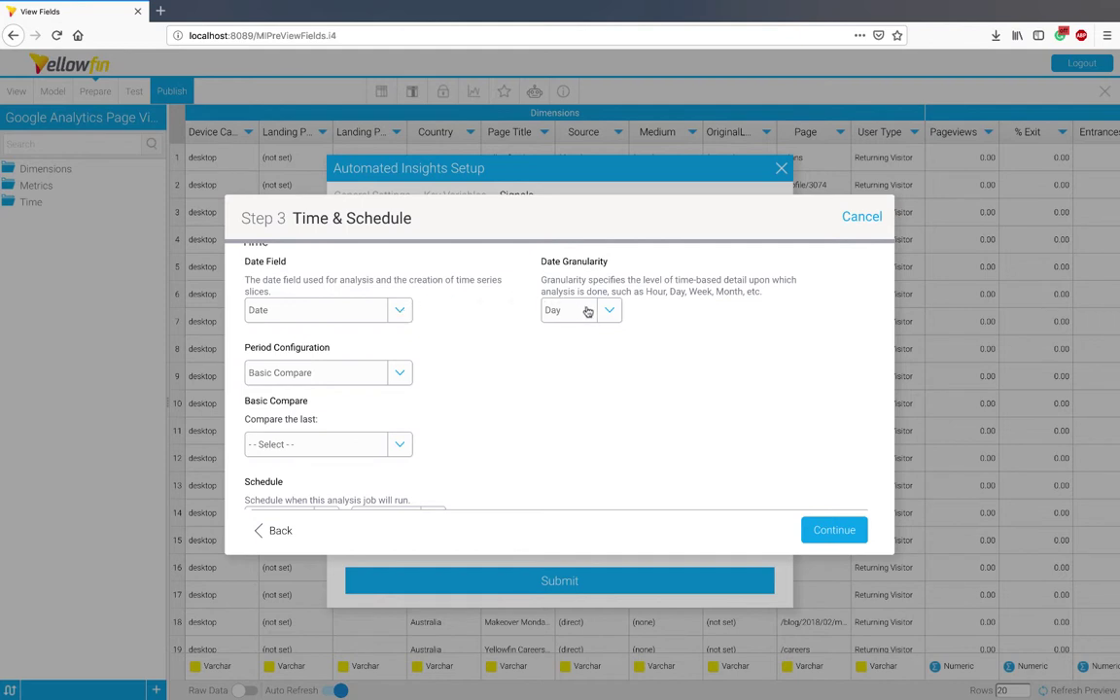
{"action": "scroll", "coordinate": [545, 350], "scroll_direction": "down", "scroll_amount": 1}
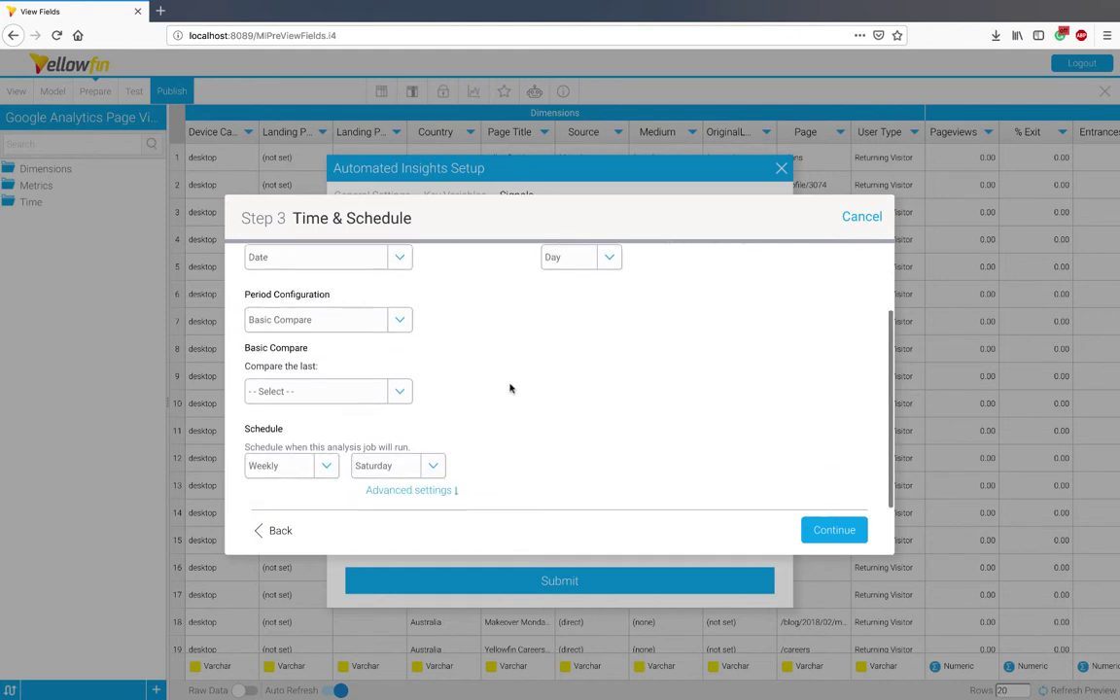
{"action": "left_click", "coordinate": [407, 328]}
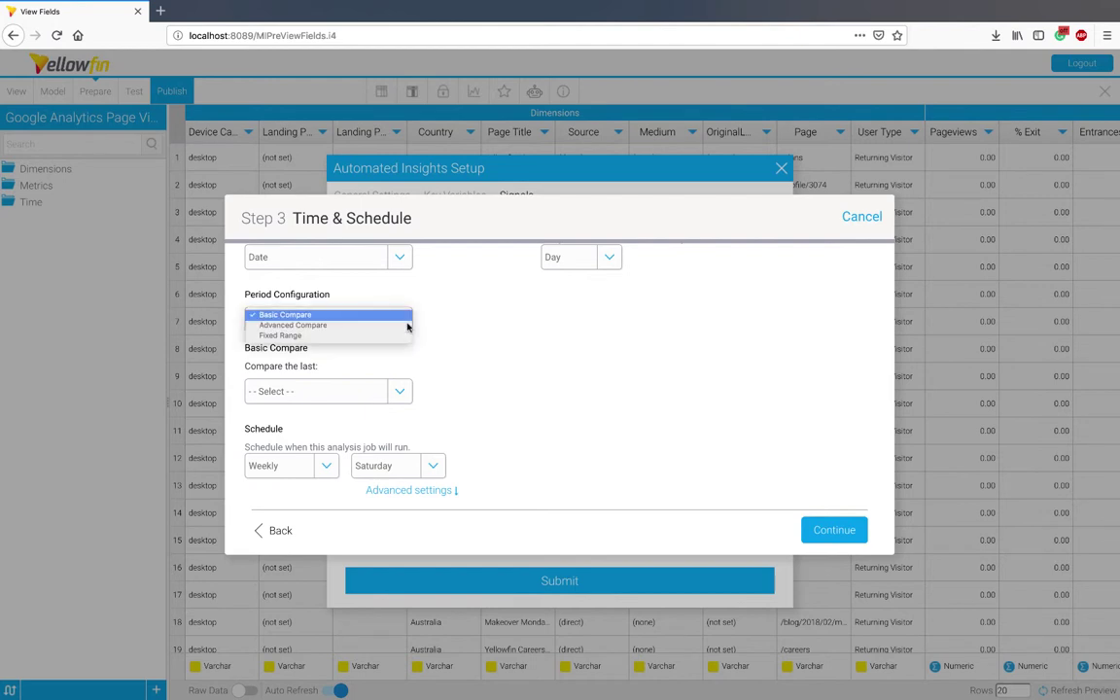
{"action": "left_click", "coordinate": [406, 314]}
Step: Try Advanced Compare with a Month window and a 1 Week offset
{"action": "left_click", "coordinate": [398, 391]}
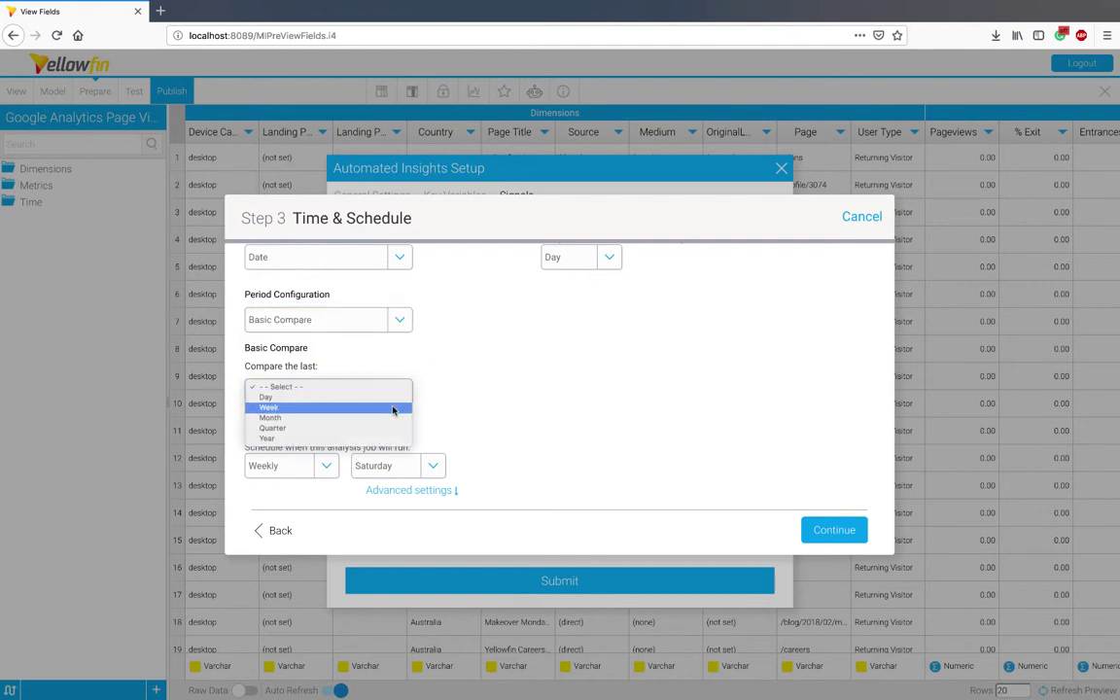
{"action": "left_click", "coordinate": [439, 385]}
{"action": "left_click", "coordinate": [399, 319]}
{"action": "left_click", "coordinate": [399, 327]}
{"action": "left_click", "coordinate": [297, 385]}
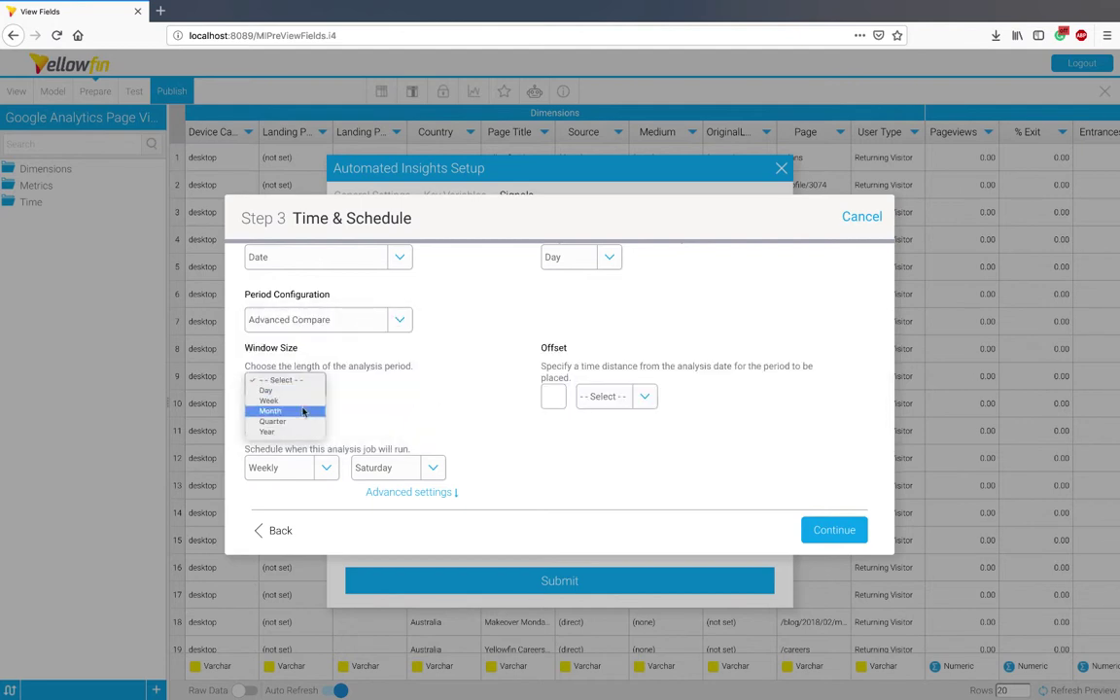
{"action": "left_click", "coordinate": [302, 412]}
{"action": "left_click", "coordinate": [608, 395]}
{"action": "left_click", "coordinate": [595, 417]}
{"action": "left_click", "coordinate": [559, 399]}
{"action": "type", "text": "1"}
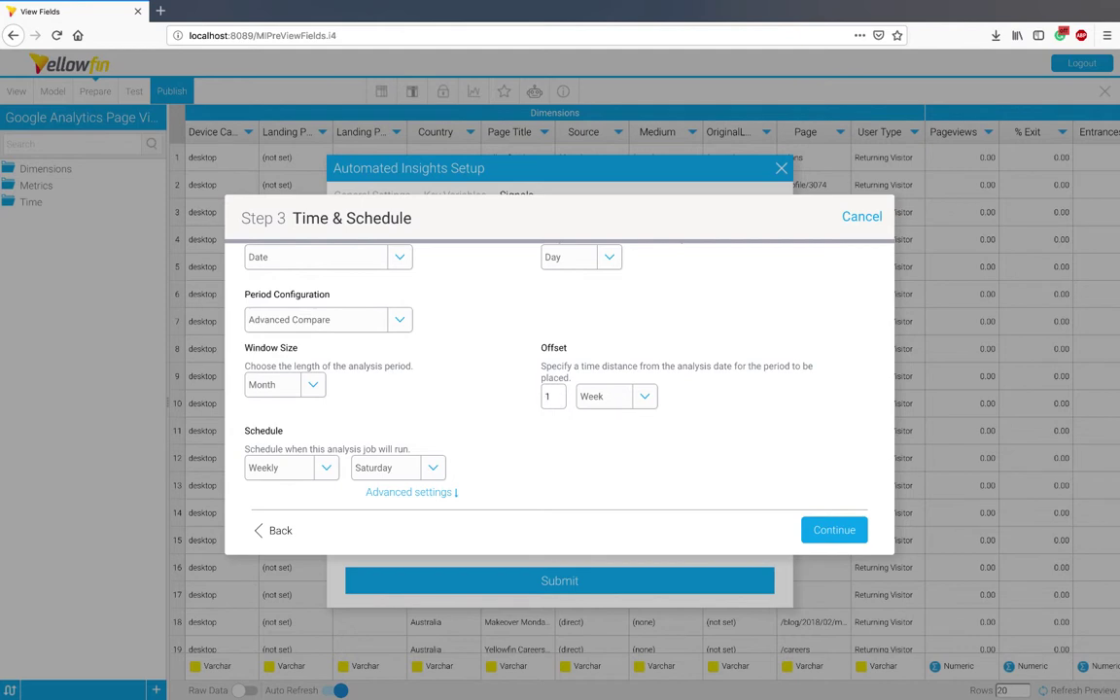
Step: Apply a Fixed Range of 7–20 January 2019 and schedule the analysis to run Once
{"action": "left_click", "coordinate": [352, 311]}
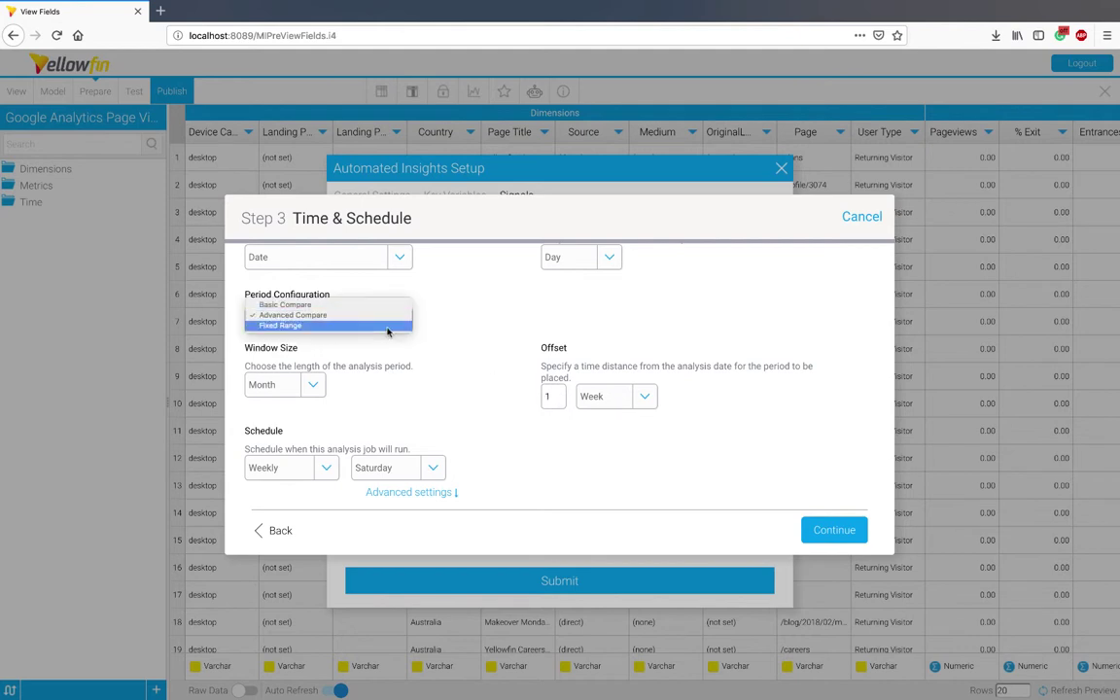
{"action": "left_click", "coordinate": [387, 327]}
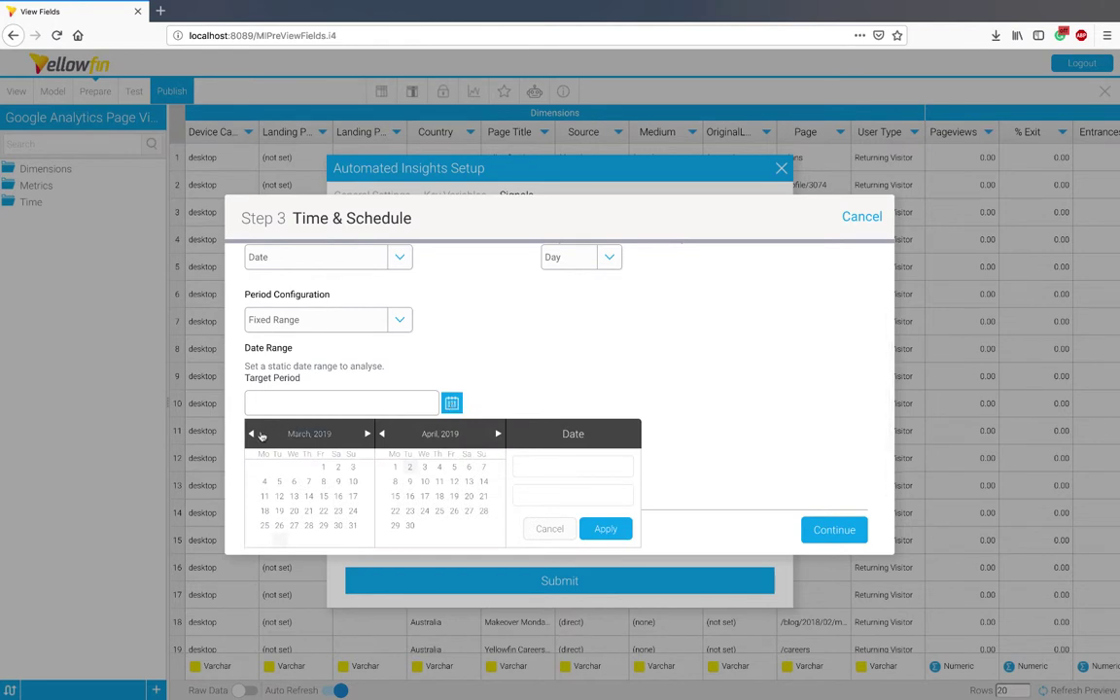
{"action": "left_click", "coordinate": [252, 435]}
{"action": "left_click", "coordinate": [253, 435]}
{"action": "left_click", "coordinate": [265, 482]}
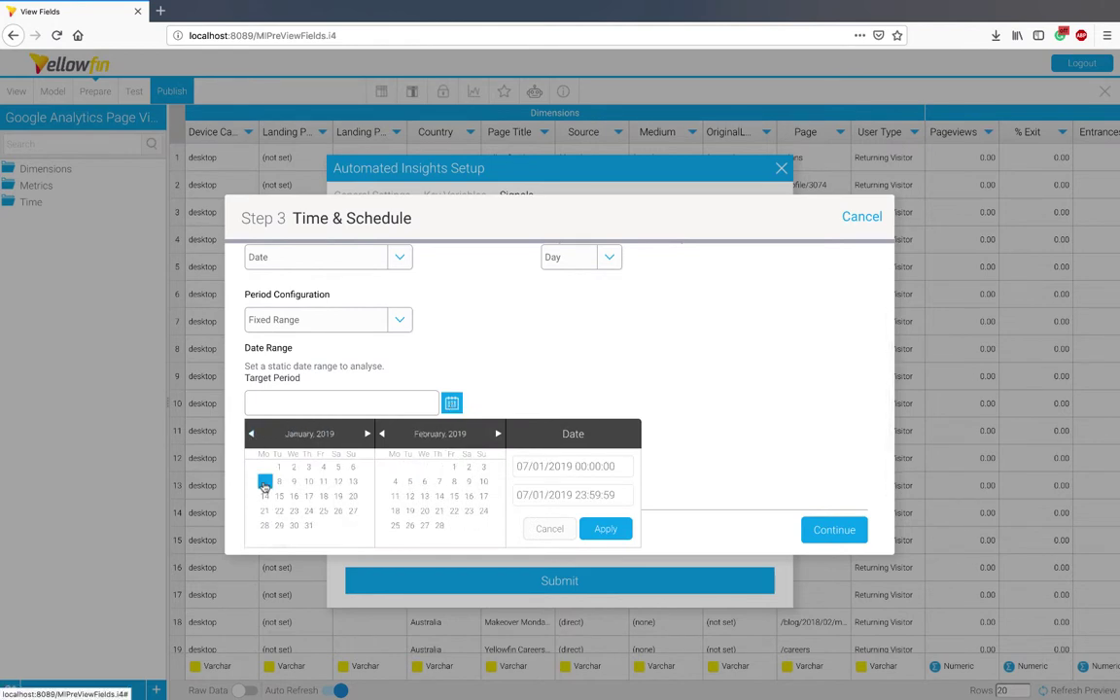
{"action": "left_click", "coordinate": [353, 496]}
{"action": "left_click", "coordinate": [605, 527]}
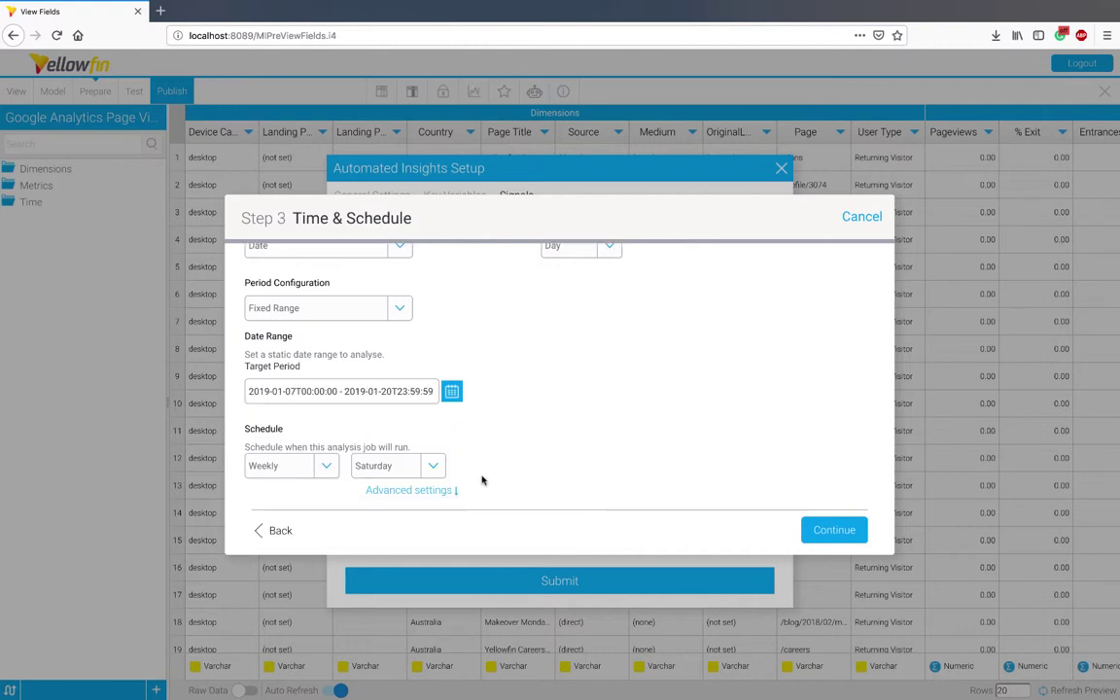
{"action": "left_click", "coordinate": [326, 465]}
{"action": "left_click", "coordinate": [313, 546]}
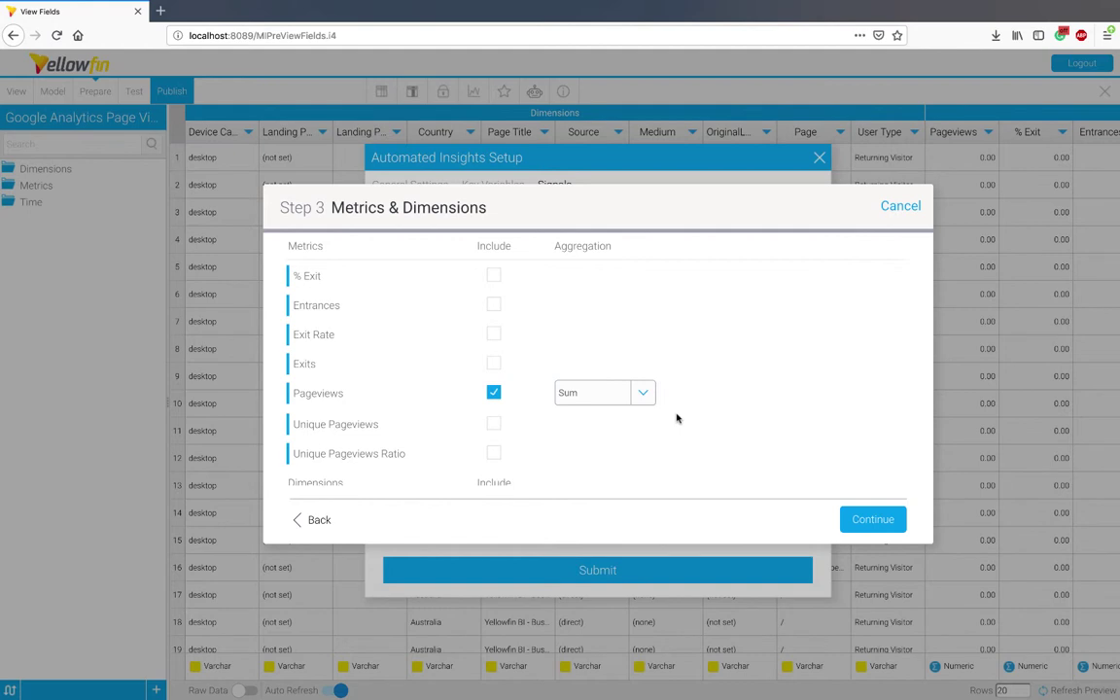
Step: Keep Pageviews (Sum) and uncheck the Landing Page Title dimension
{"action": "scroll", "coordinate": [678, 418], "scroll_direction": "down", "scroll_amount": 5}
{"action": "scroll", "coordinate": [677, 418], "scroll_direction": "down", "scroll_amount": 3}
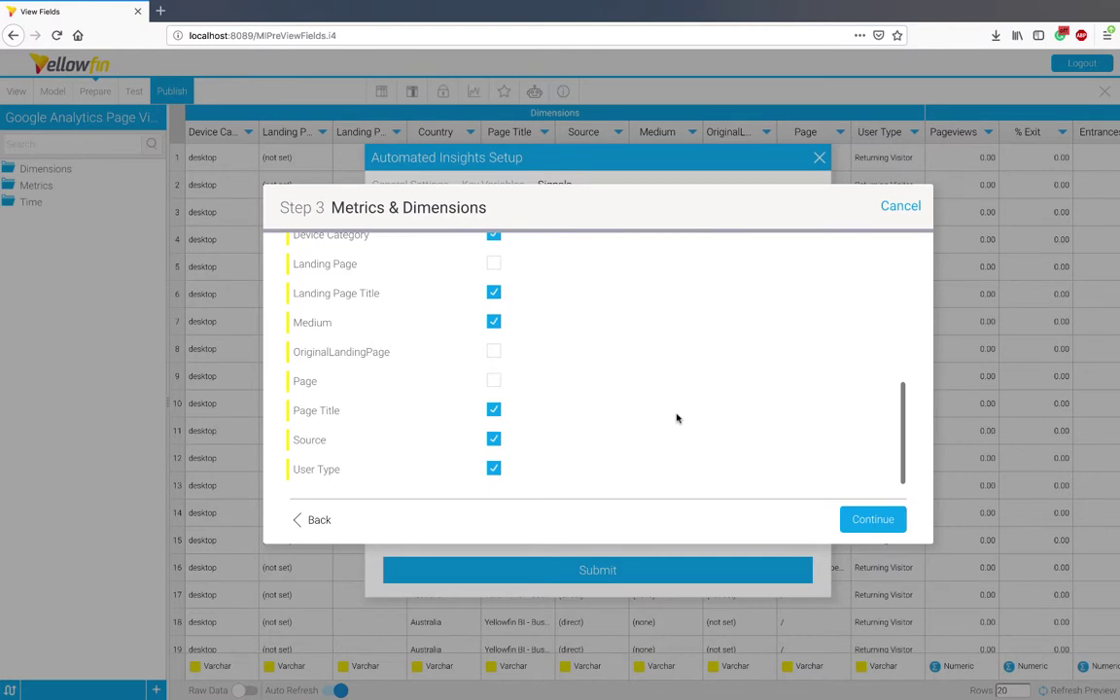
{"action": "left_click", "coordinate": [493, 295]}
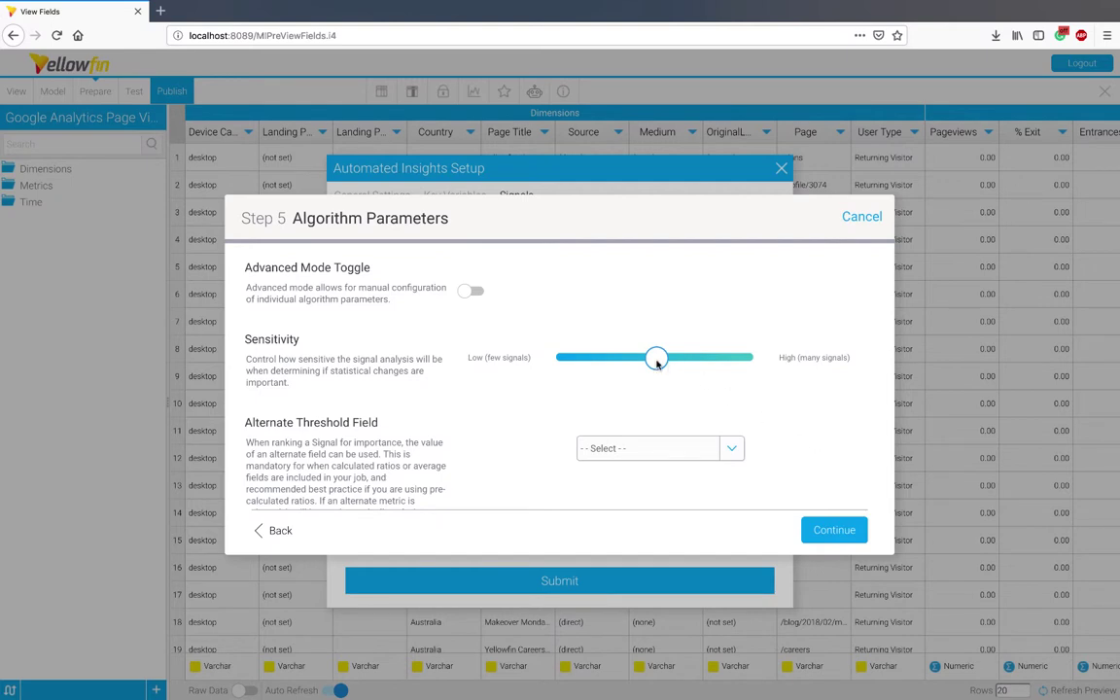
Step: Turn on manual algorithm parameters and read the Analysis Threshold % explanation
{"action": "scroll", "coordinate": [790, 460], "scroll_direction": "down", "scroll_amount": 3}
{"action": "scroll", "coordinate": [520, 342], "scroll_direction": "up", "scroll_amount": 3}
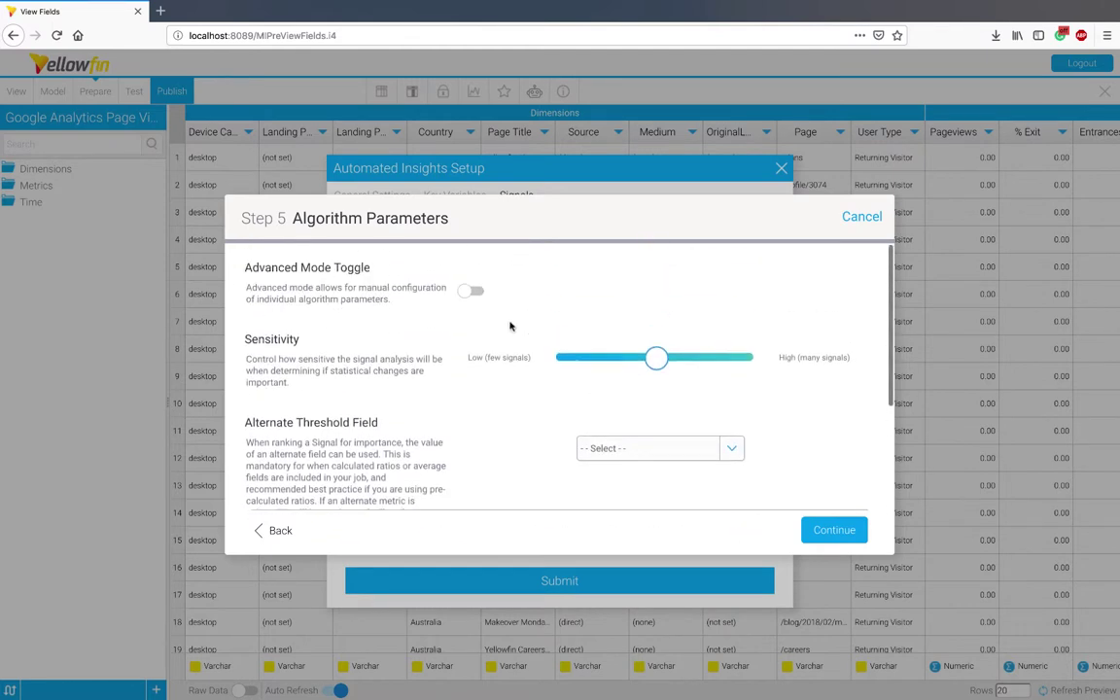
{"action": "left_click", "coordinate": [471, 291]}
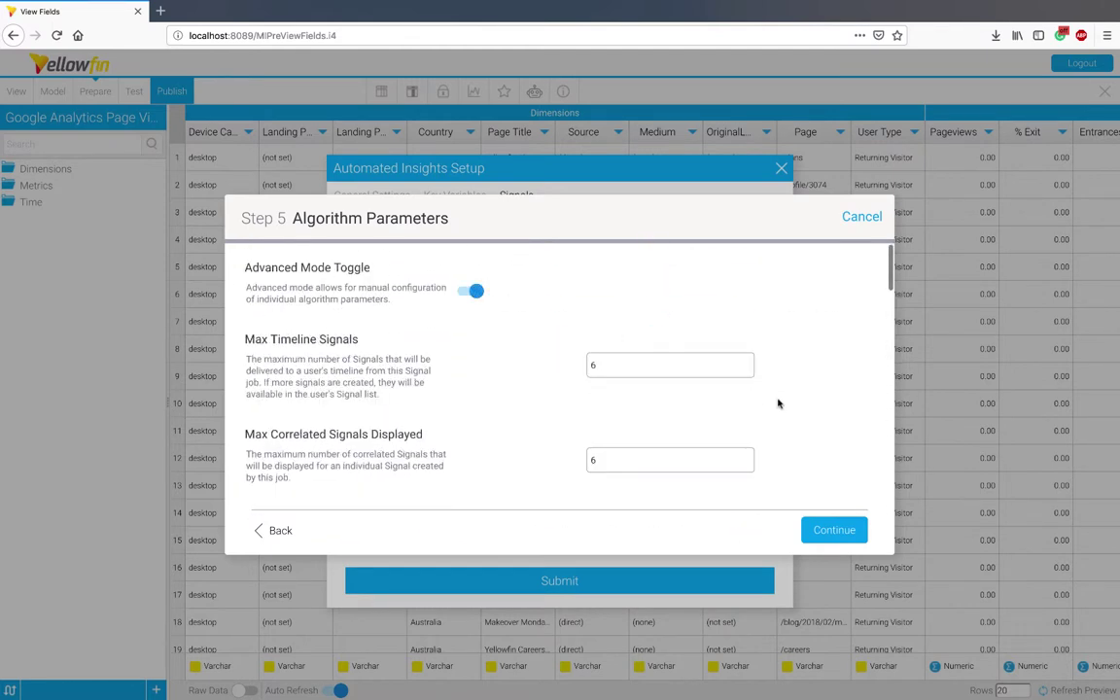
{"action": "scroll", "coordinate": [777, 404], "scroll_direction": "down", "scroll_amount": 4}
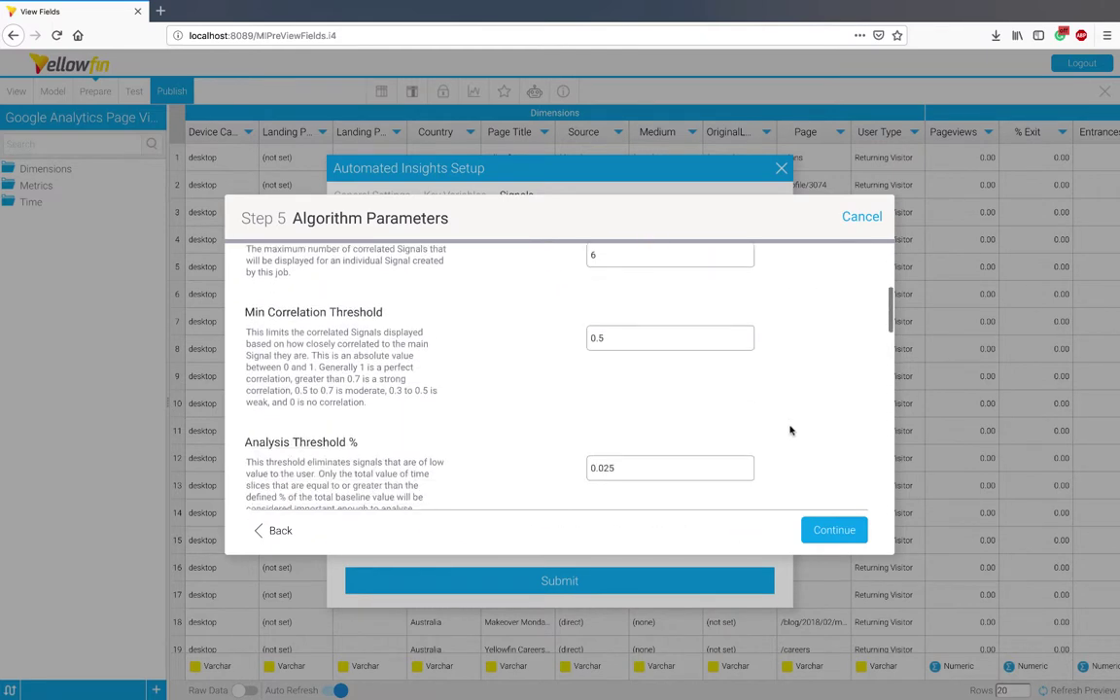
{"action": "scroll", "coordinate": [768, 418], "scroll_direction": "down", "scroll_amount": 3}
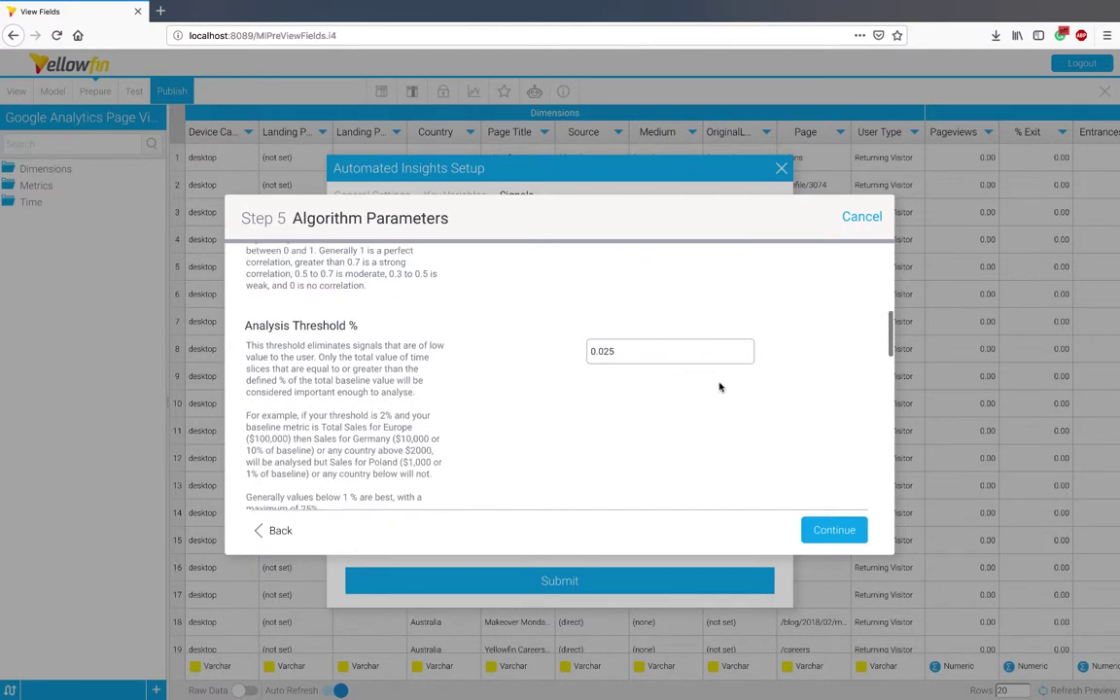
{"action": "left_click", "coordinate": [687, 350]}
{"action": "left_click_drag", "start_coordinate": [248, 416], "coordinate": [445, 475]}
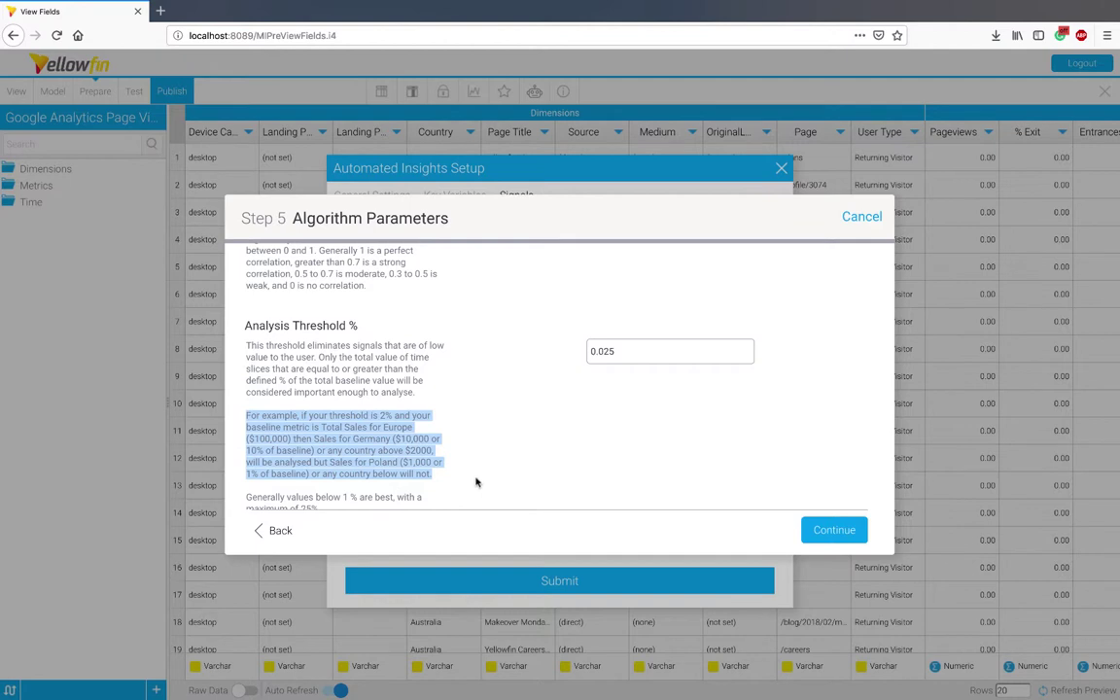
{"action": "left_click", "coordinate": [476, 482]}
Step: Change the Analysis Threshold % from 0.025 to 0.01
{"action": "scroll", "coordinate": [476, 480], "scroll_direction": "down", "scroll_amount": 1}
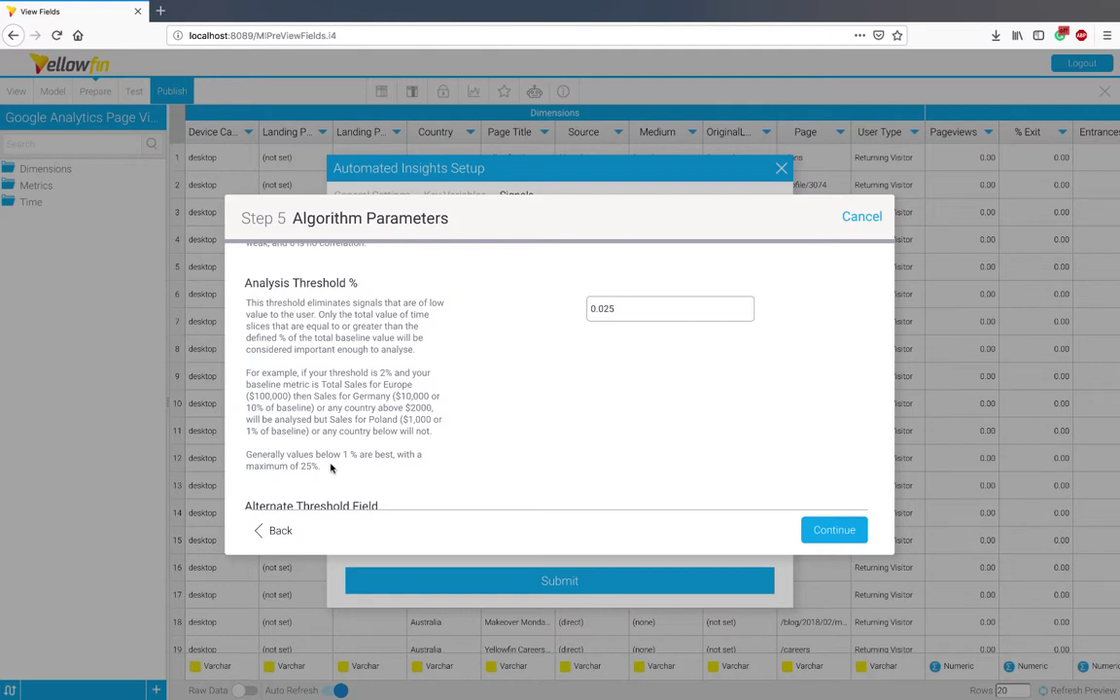
{"action": "left_click", "coordinate": [625, 310]}
{"action": "key", "text": "BackSpace"}
{"action": "key", "text": "BackSpace"}
{"action": "type", "text": "1"}
Step: Review the remaining algorithm parameters, including Baseline Period, and submit the Automated Insights setup
{"action": "scroll", "coordinate": [673, 386], "scroll_direction": "down", "scroll_amount": 10}
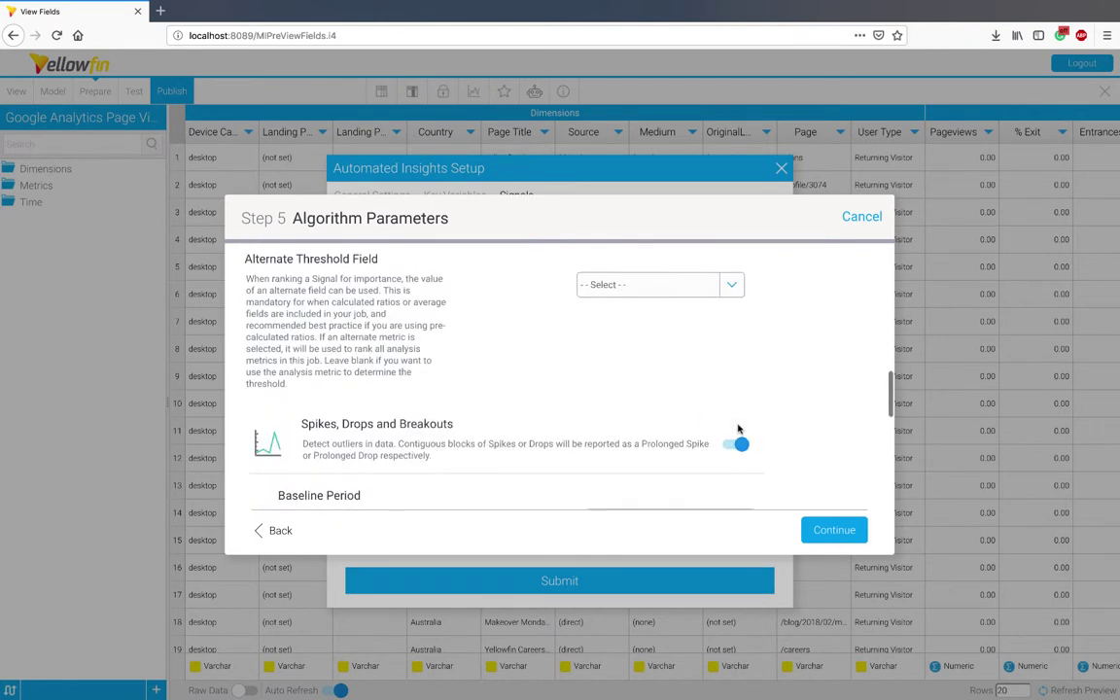
{"action": "scroll", "coordinate": [738, 425], "scroll_direction": "down", "scroll_amount": 2}
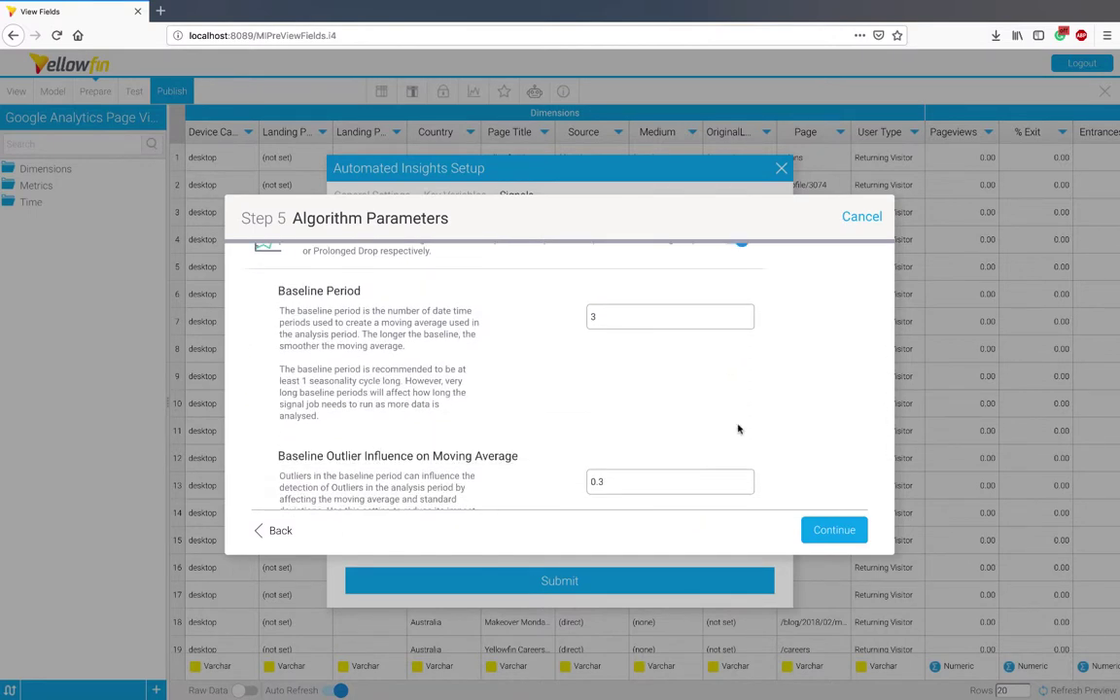
{"action": "left_click", "coordinate": [631, 317]}
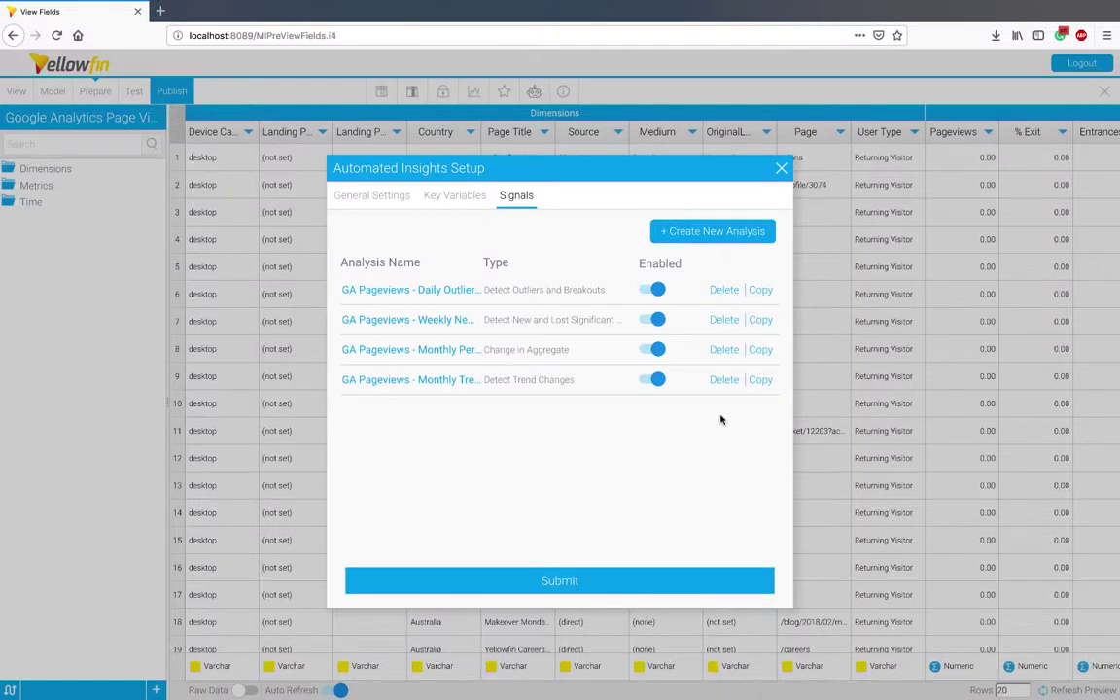
{"action": "left_click", "coordinate": [572, 580]}
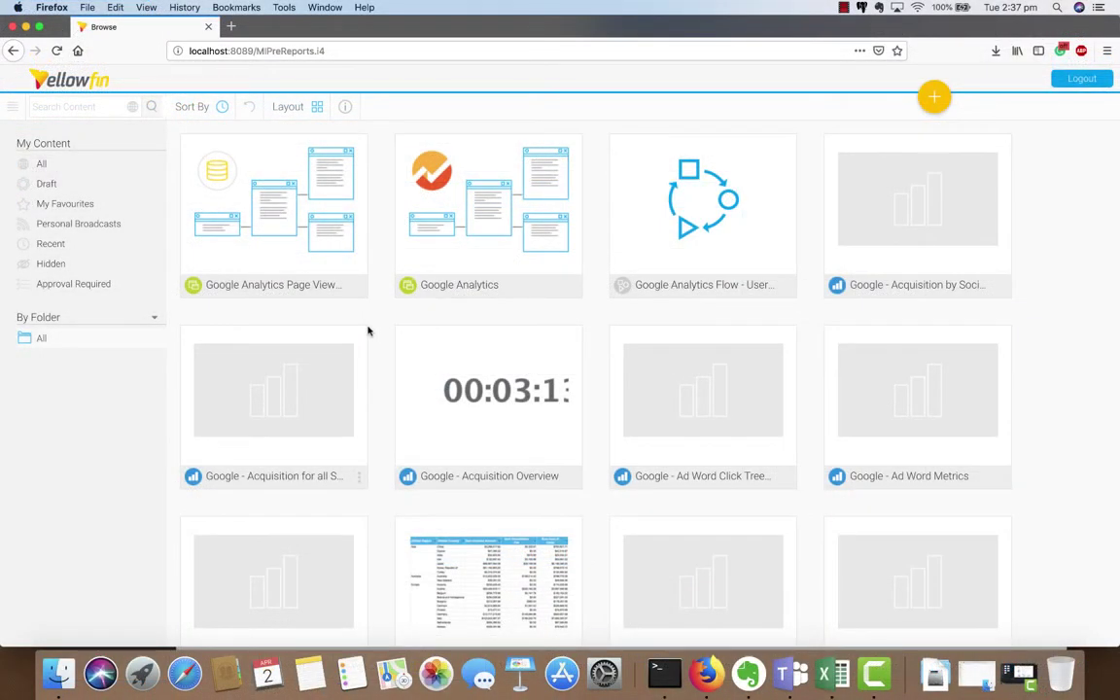
Step: In Schedule Management, filter to Signal Analysis and list the Daily Outlier Detections schedule's sub-tasks
{"action": "left_click", "coordinate": [12, 97]}
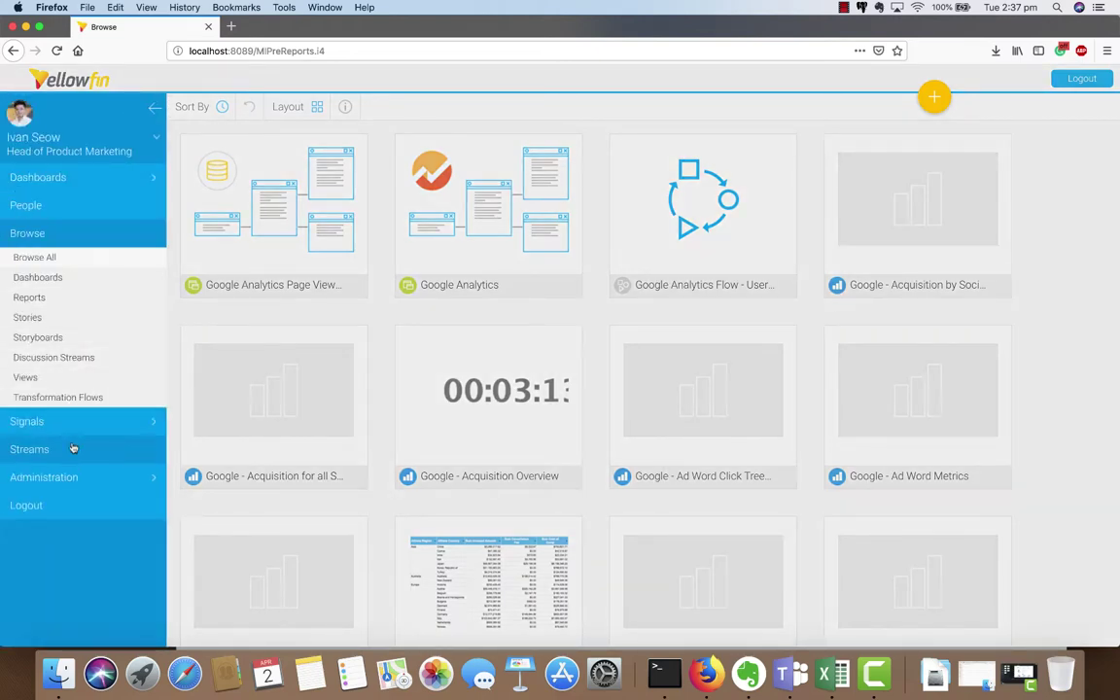
{"action": "left_click", "coordinate": [71, 477]}
{"action": "left_click", "coordinate": [70, 499]}
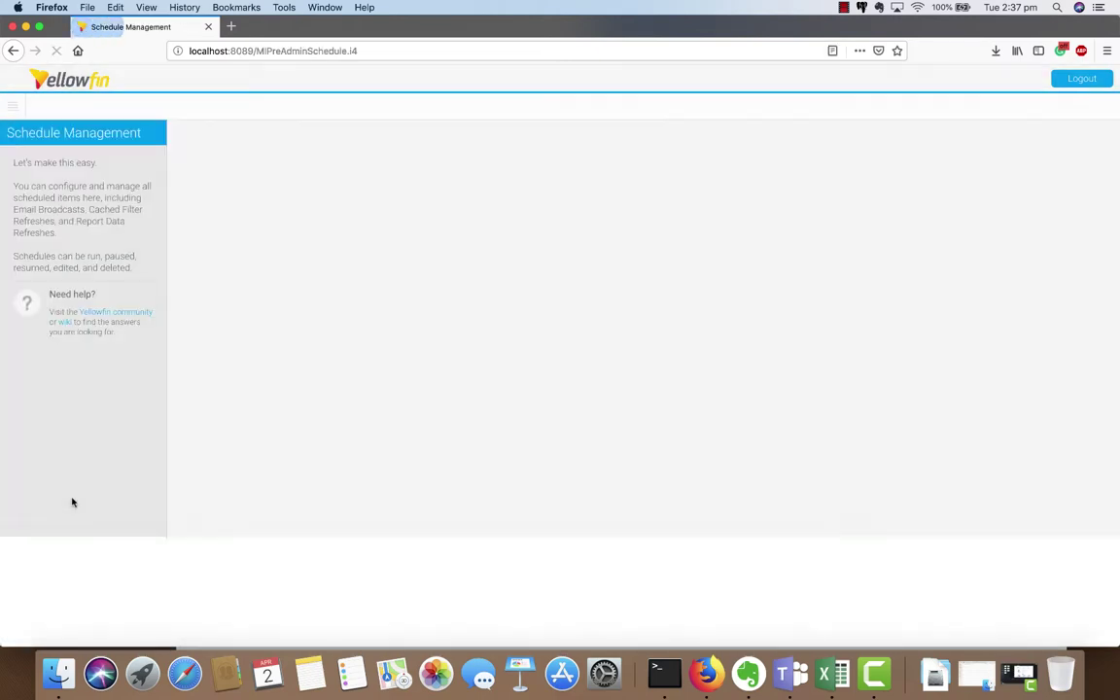
{"action": "left_click", "coordinate": [461, 179]}
{"action": "left_click", "coordinate": [455, 264]}
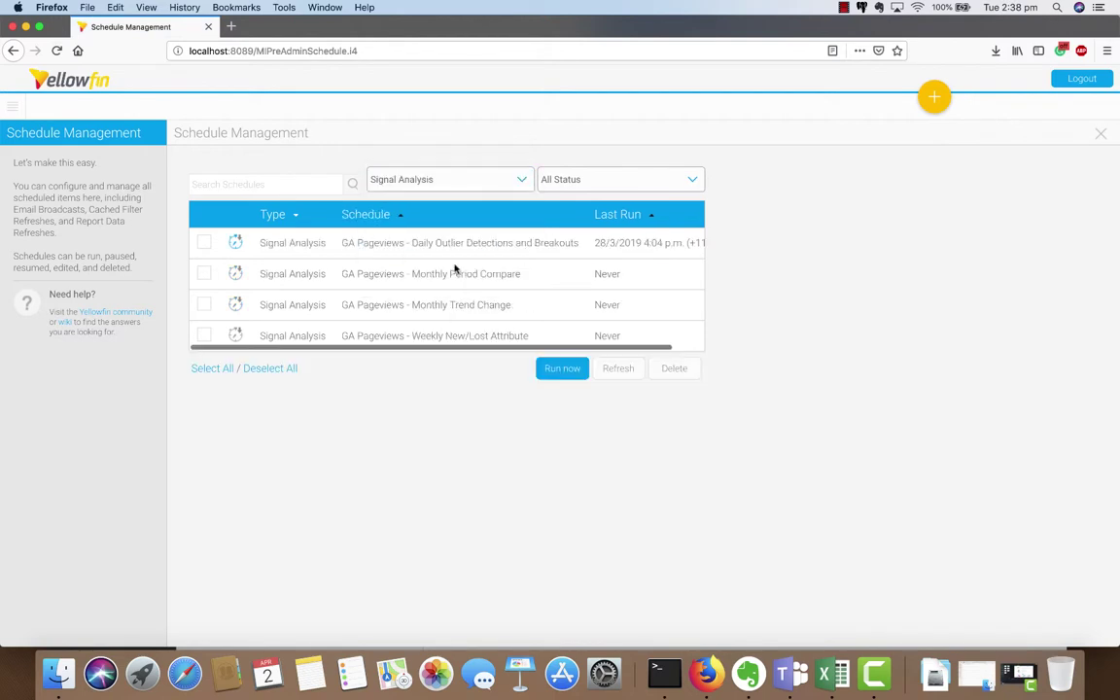
{"action": "left_click", "coordinate": [236, 247]}
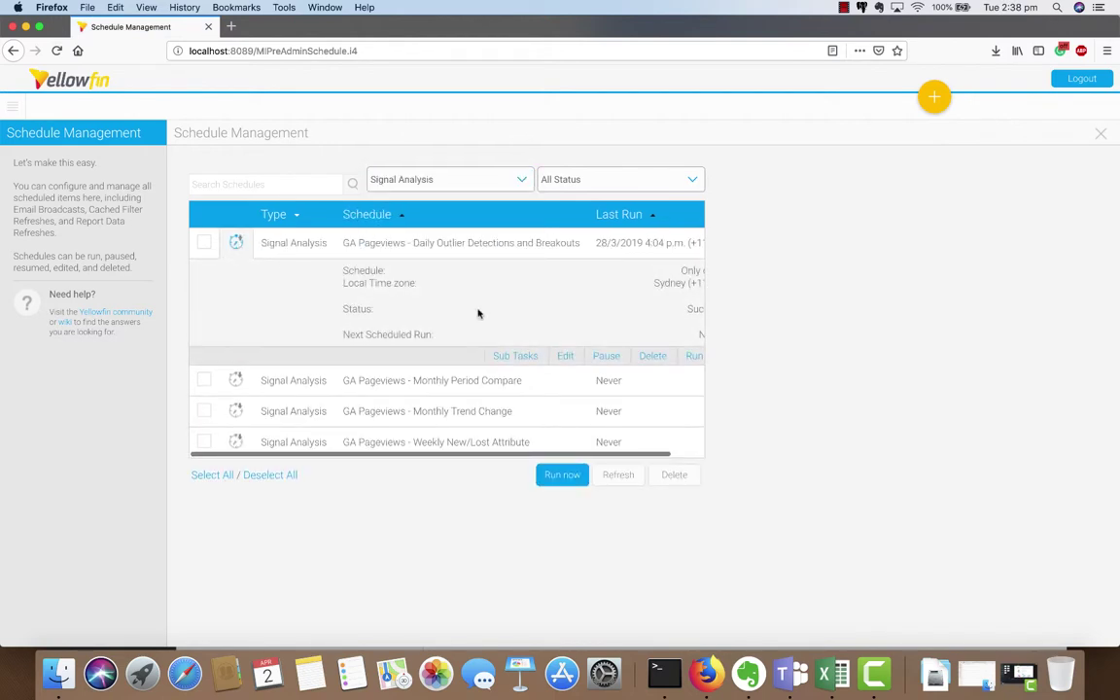
{"action": "scroll", "coordinate": [486, 282], "scroll_direction": "right", "scroll_amount": 2}
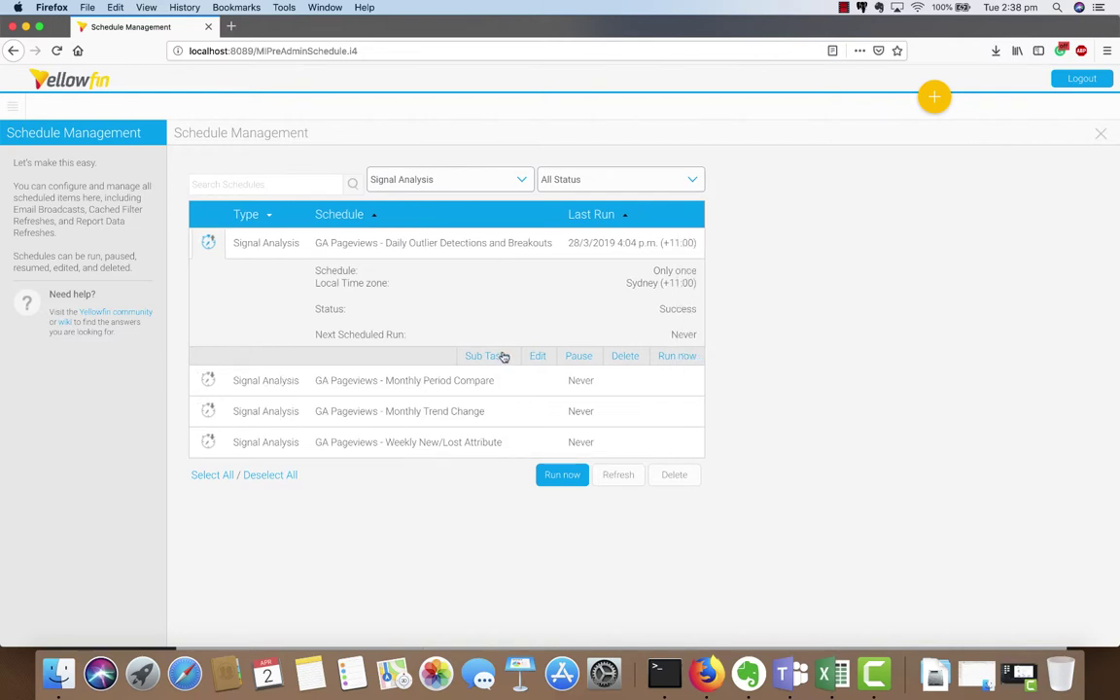
{"action": "left_click", "coordinate": [486, 356]}
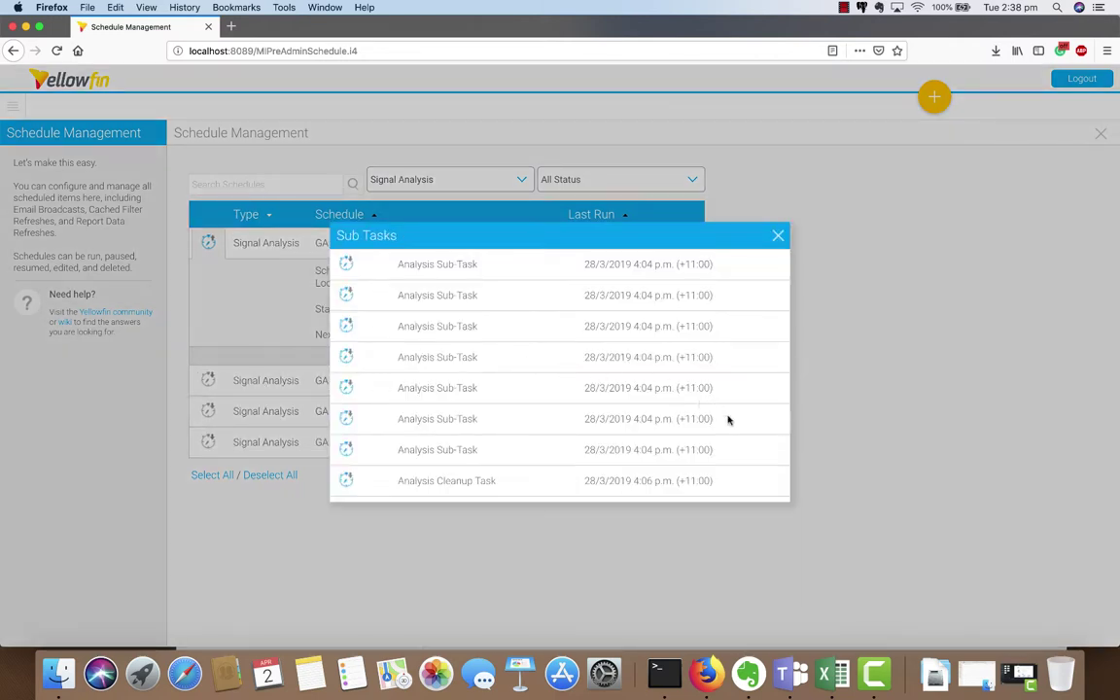
{"action": "scroll", "coordinate": [728, 420], "scroll_direction": "down", "scroll_amount": 2}
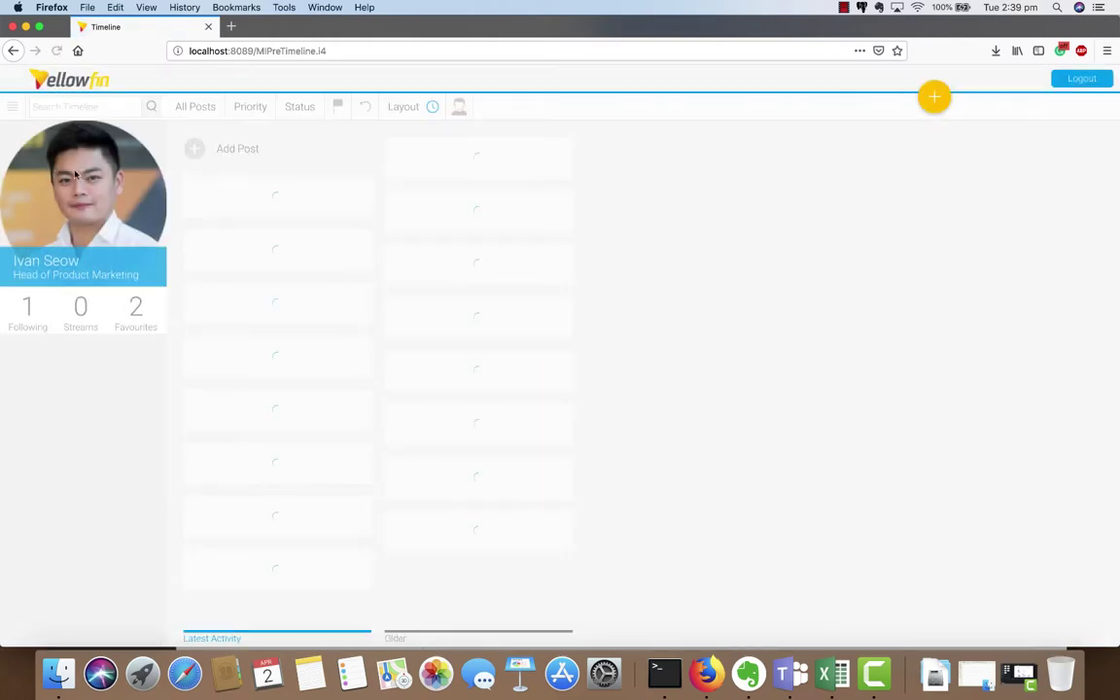
Step: Explore the 18 January 2019 Bangladesh Pageviews spike card on the Timeline
{"action": "scroll", "coordinate": [693, 554], "scroll_direction": "right", "scroll_amount": 5}
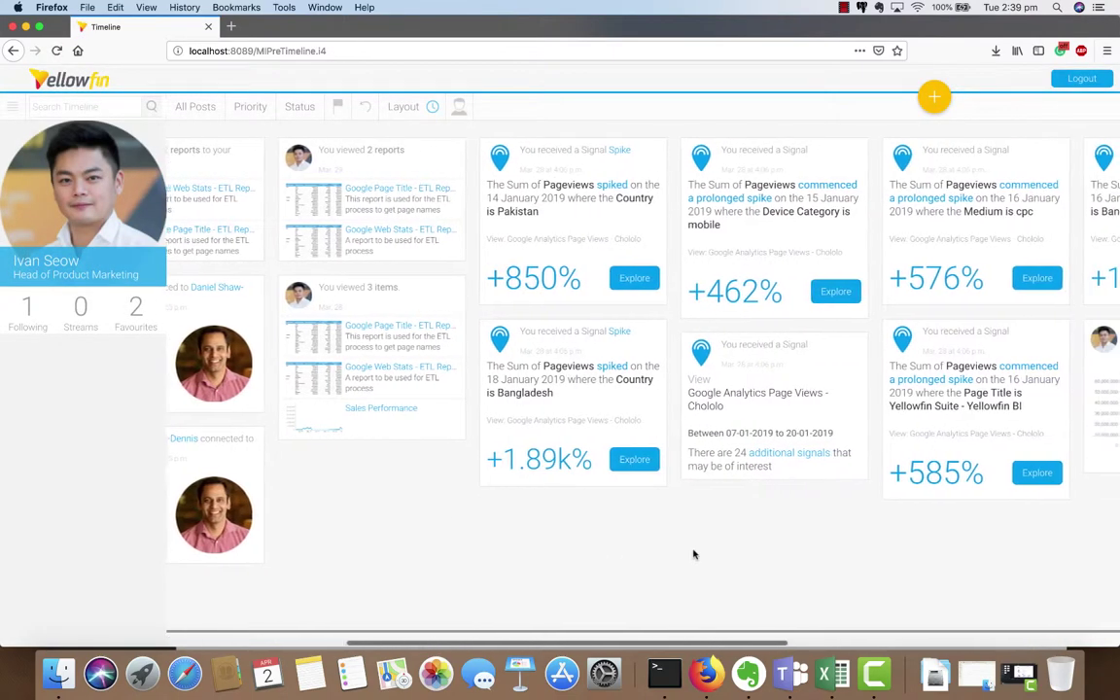
{"action": "scroll", "coordinate": [694, 555], "scroll_direction": "right", "scroll_amount": 3}
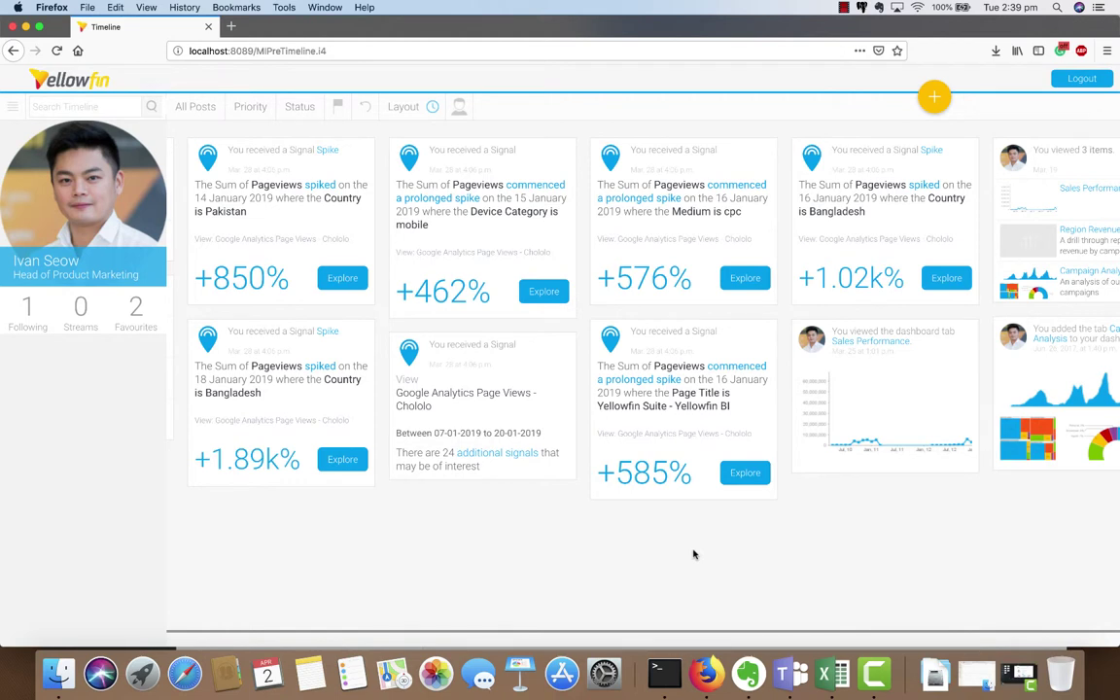
{"action": "left_click", "coordinate": [342, 459]}
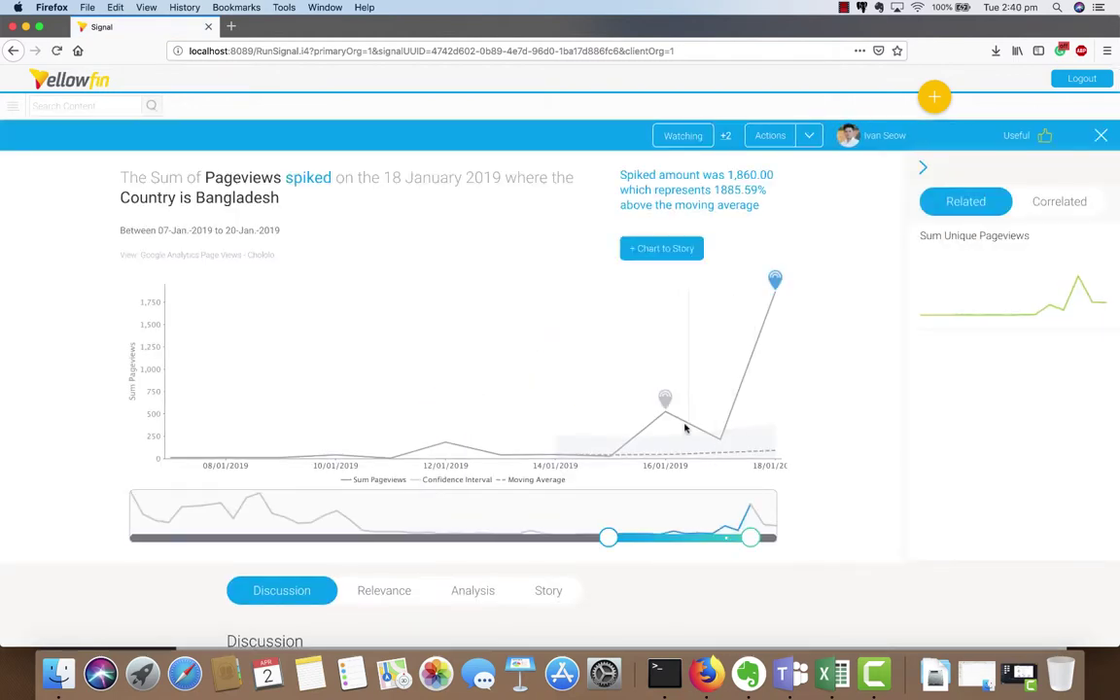
Step: From the Correlated list, overlay the Nucleus Value Matrix page title and mobile Device Category series
{"action": "mouse_move", "coordinate": [779, 281]}
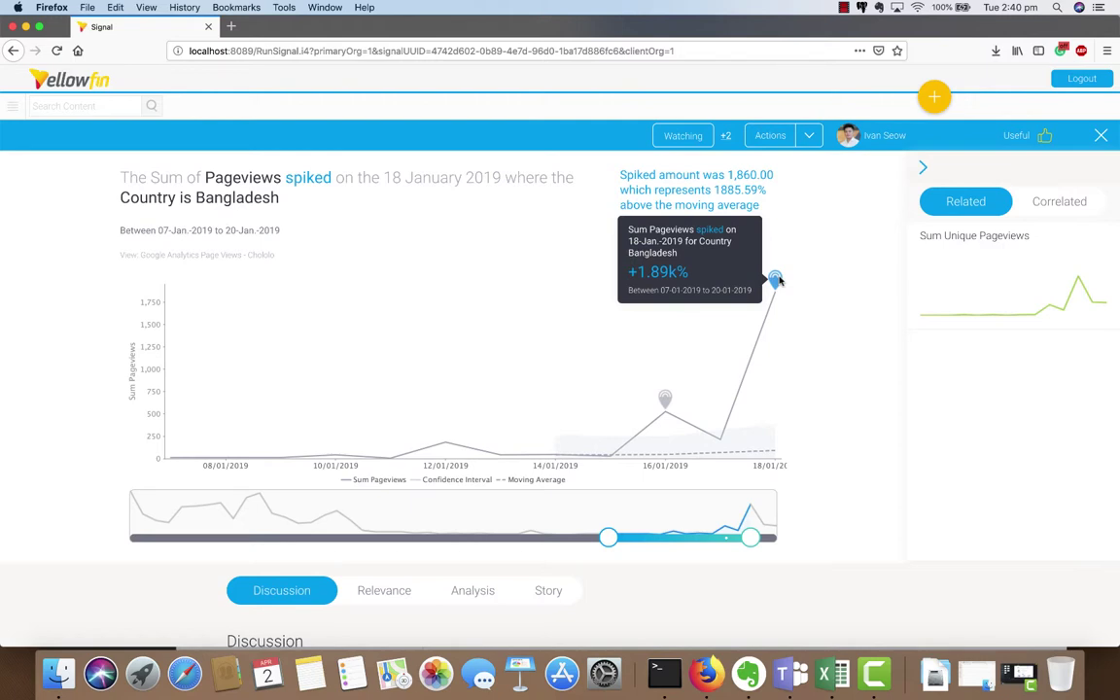
{"action": "left_click", "coordinate": [1052, 201]}
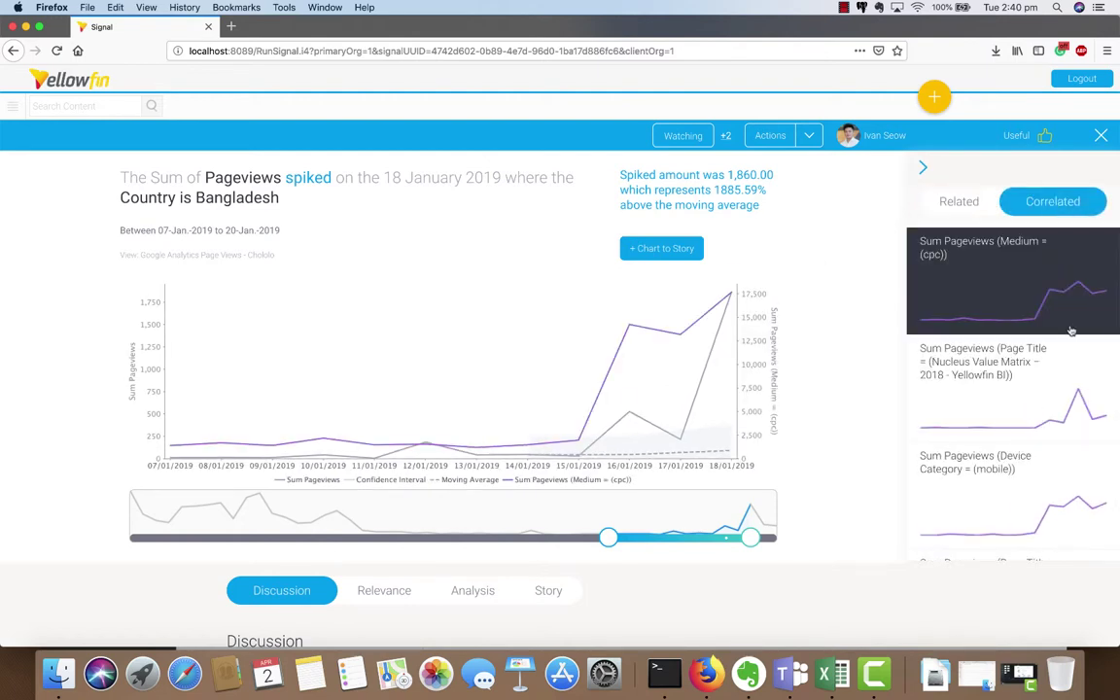
{"action": "left_click", "coordinate": [1061, 386]}
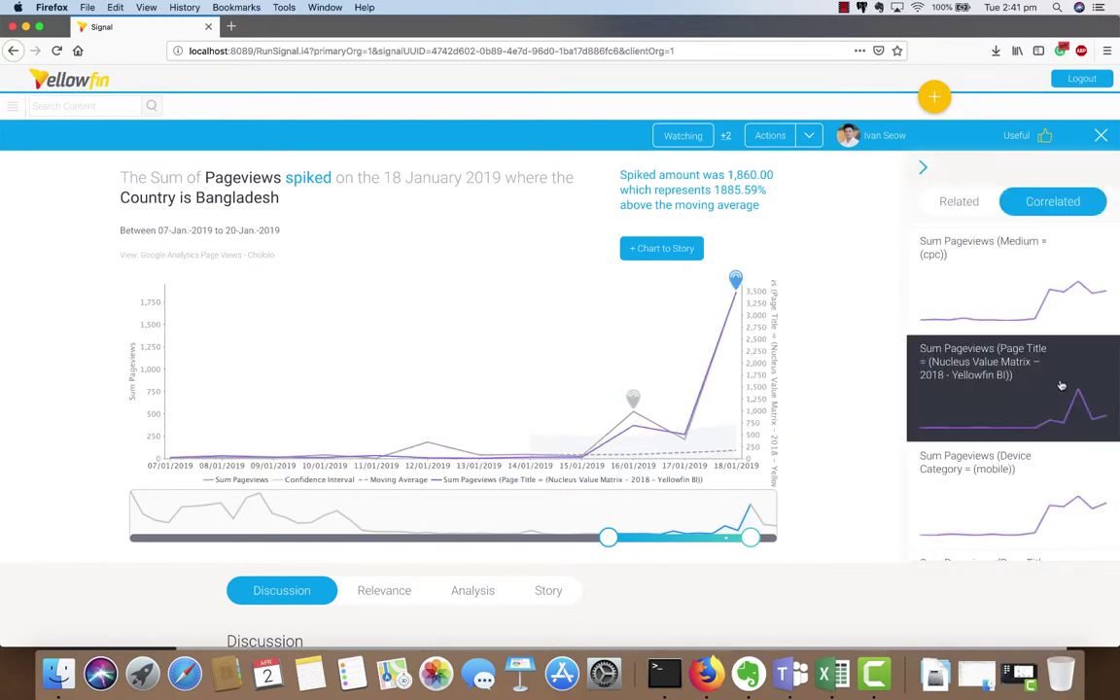
{"action": "left_click", "coordinate": [1047, 479]}
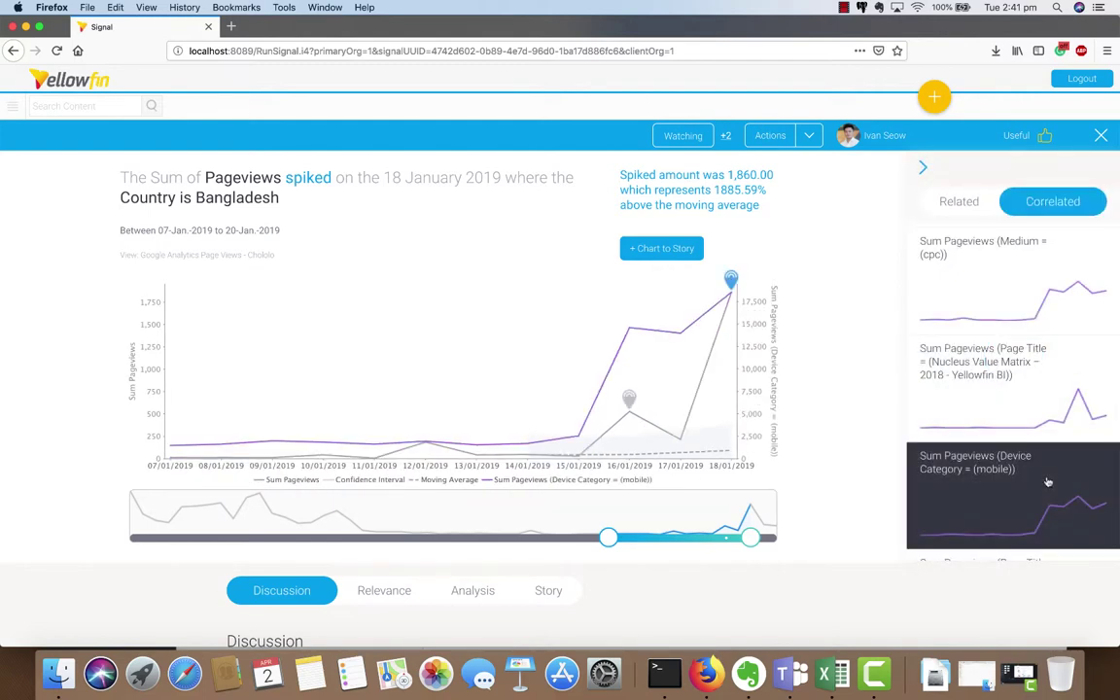
{"action": "scroll", "coordinate": [660, 580], "scroll_direction": "down", "scroll_amount": 2}
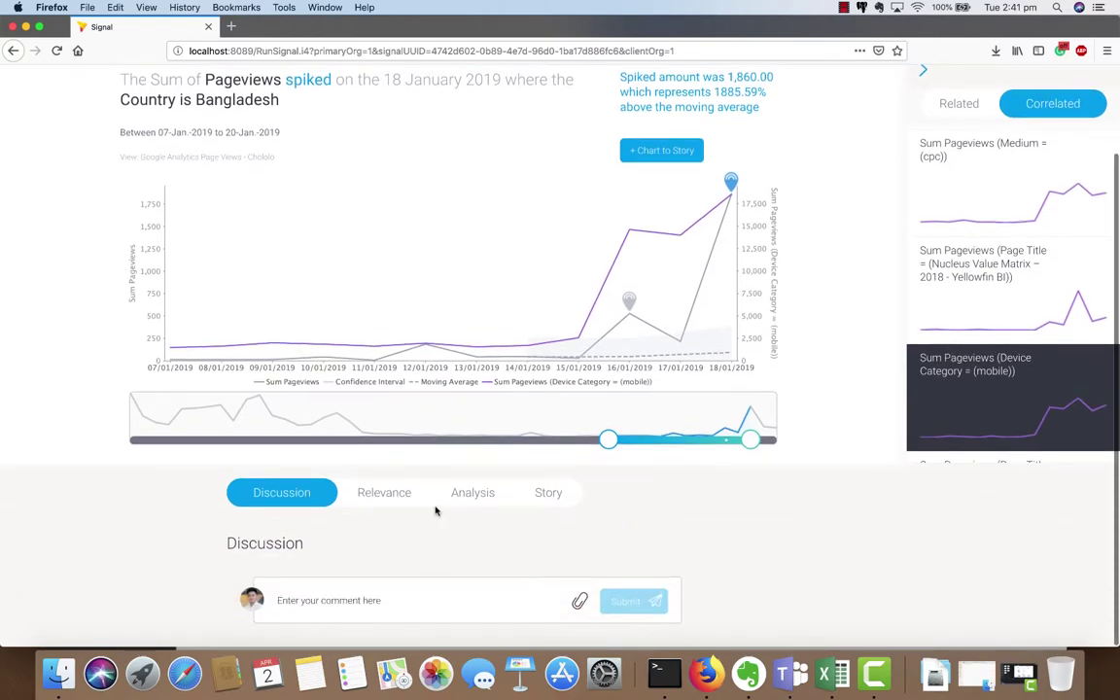
Step: Review the Bangladesh pageviews spike signal's relevance and importance details
{"action": "left_click", "coordinate": [402, 494]}
{"action": "scroll", "coordinate": [681, 582], "scroll_direction": "down", "scroll_amount": 2}
{"action": "scroll", "coordinate": [700, 583], "scroll_direction": "down", "scroll_amount": 4}
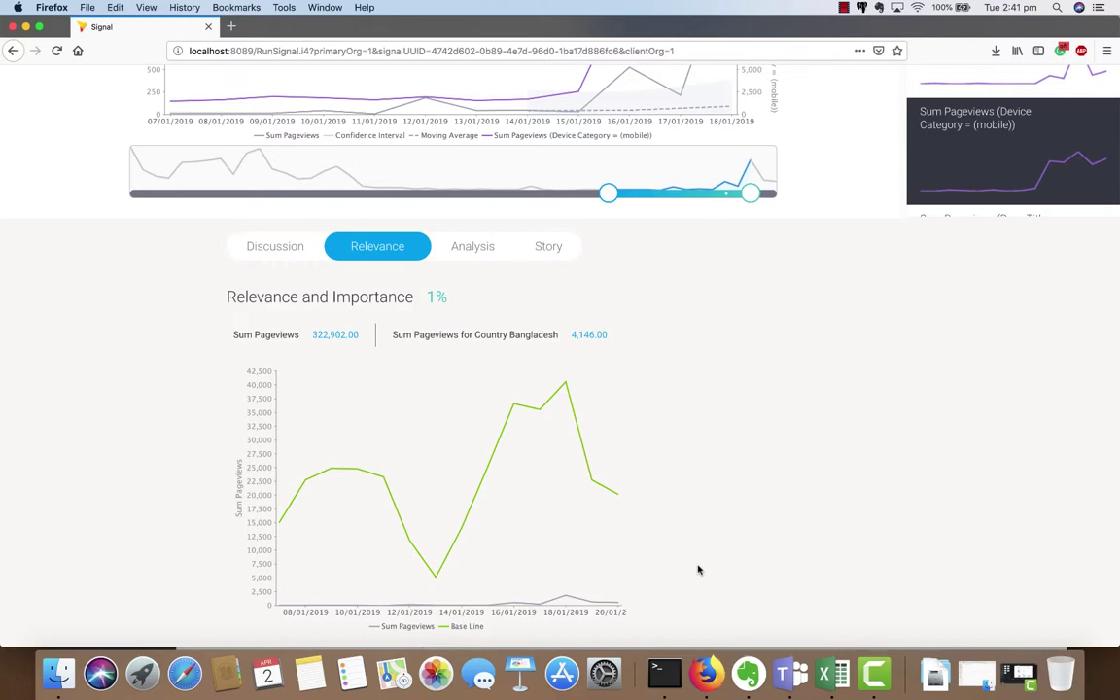
Step: Browse the Sum Pageviews variance breakdowns by Landing Page Title, Device Category and Medium
{"action": "left_click", "coordinate": [471, 248]}
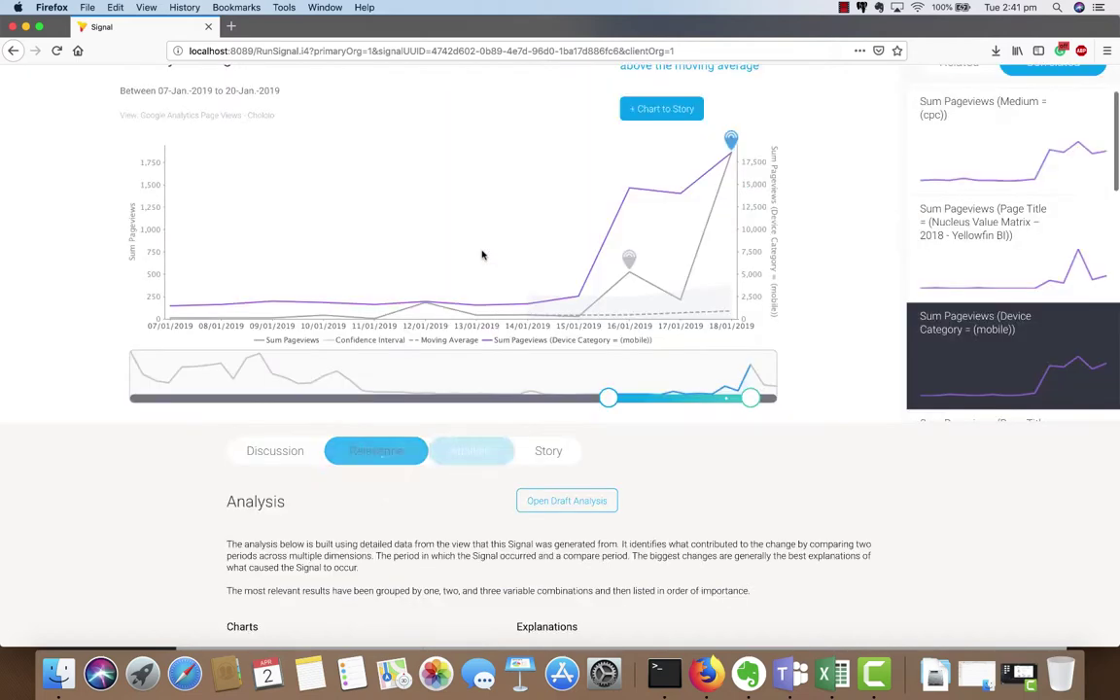
{"action": "scroll", "coordinate": [737, 525], "scroll_direction": "down", "scroll_amount": 5}
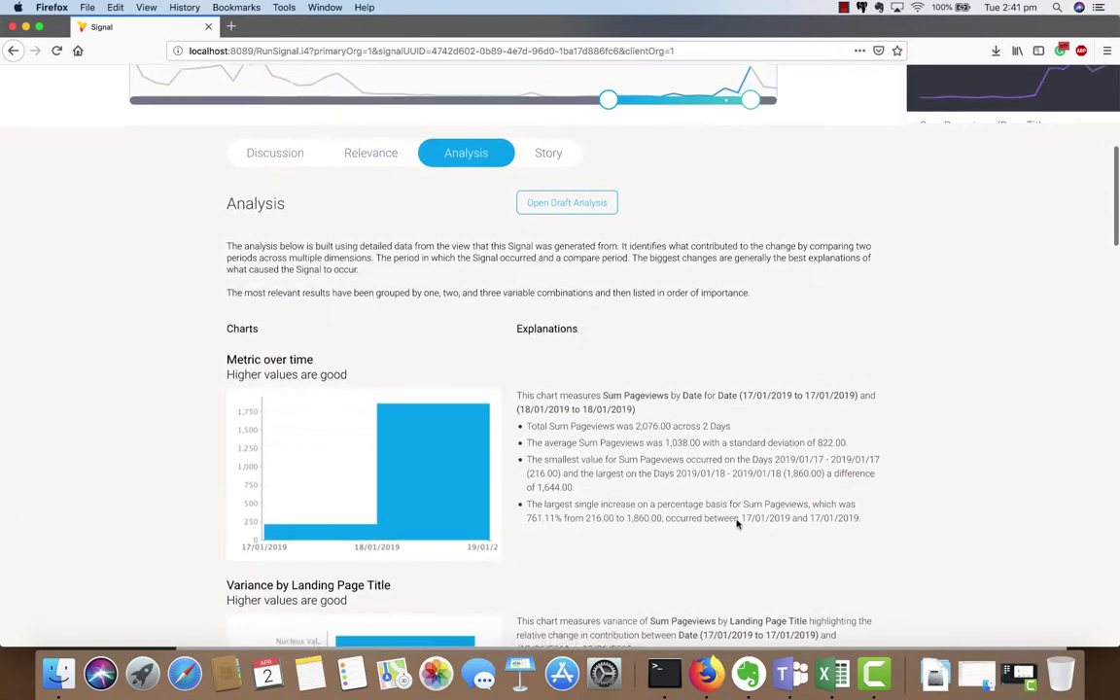
{"action": "scroll", "coordinate": [737, 525], "scroll_direction": "down", "scroll_amount": 6}
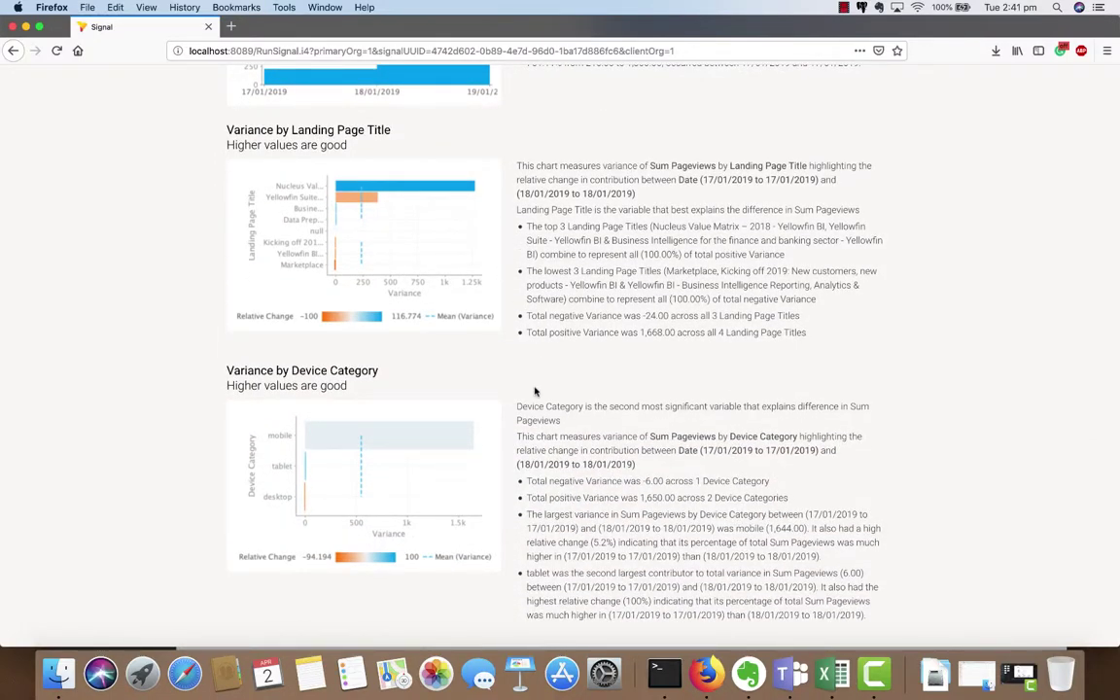
{"action": "scroll", "coordinate": [478, 441], "scroll_direction": "down", "scroll_amount": 7}
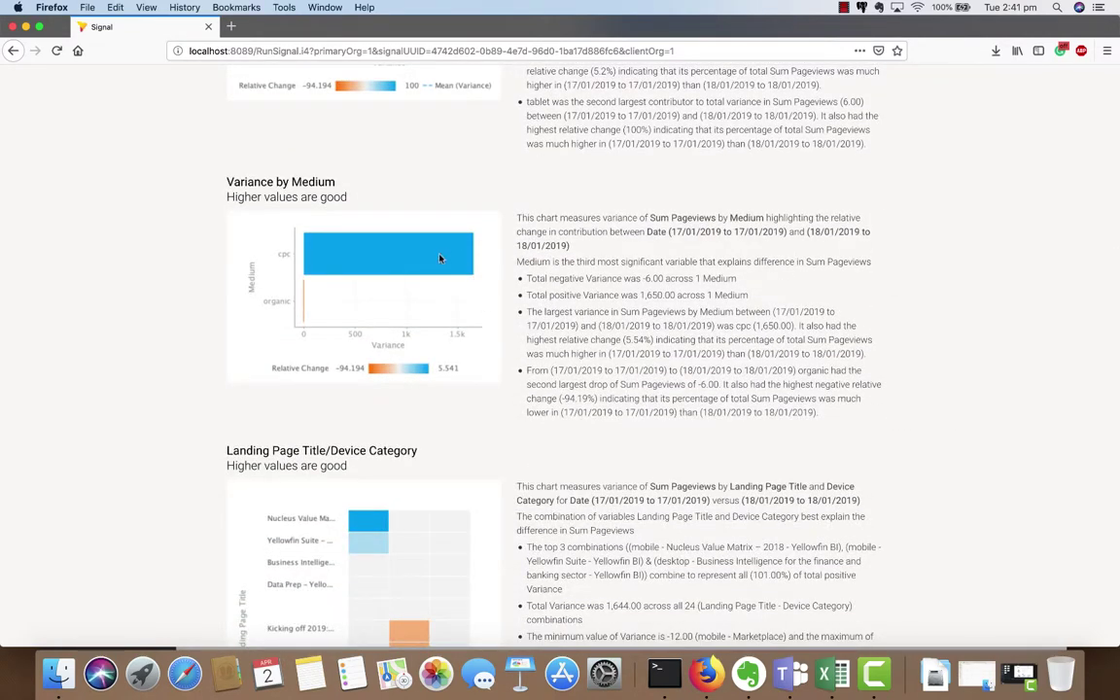
{"action": "scroll", "coordinate": [563, 525], "scroll_direction": "down", "scroll_amount": 5}
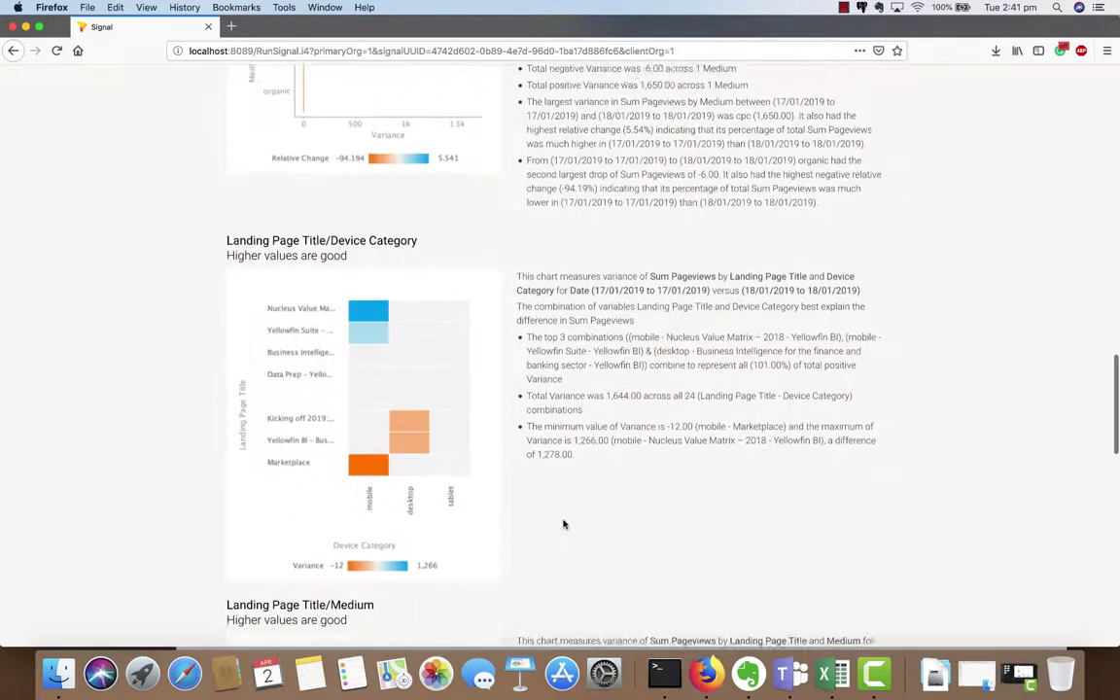
{"action": "scroll", "coordinate": [563, 525], "scroll_direction": "down", "scroll_amount": 15}
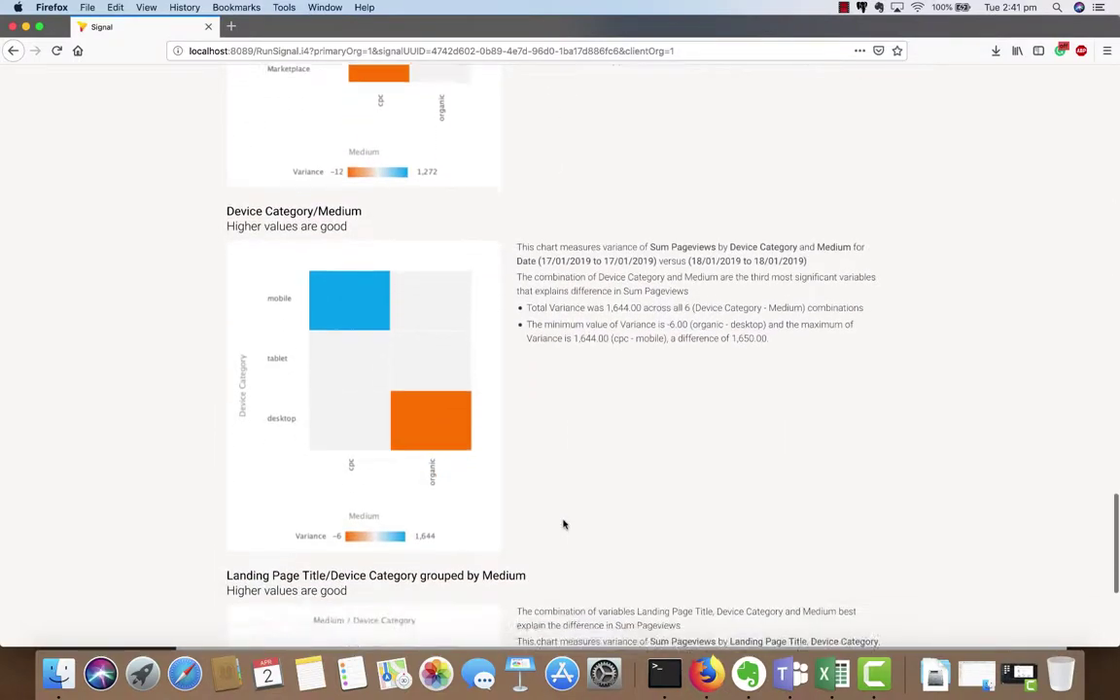
{"action": "scroll", "coordinate": [563, 525], "scroll_direction": "down", "scroll_amount": 6}
{"action": "scroll", "coordinate": [583, 394], "scroll_direction": "up", "scroll_amount": 20}
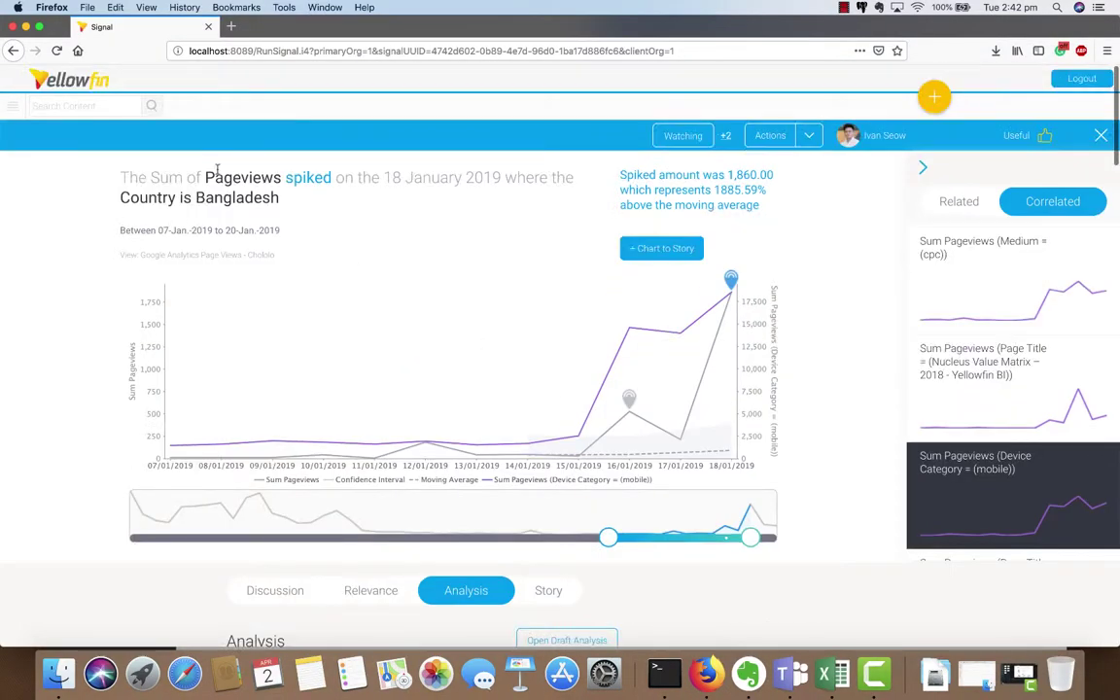